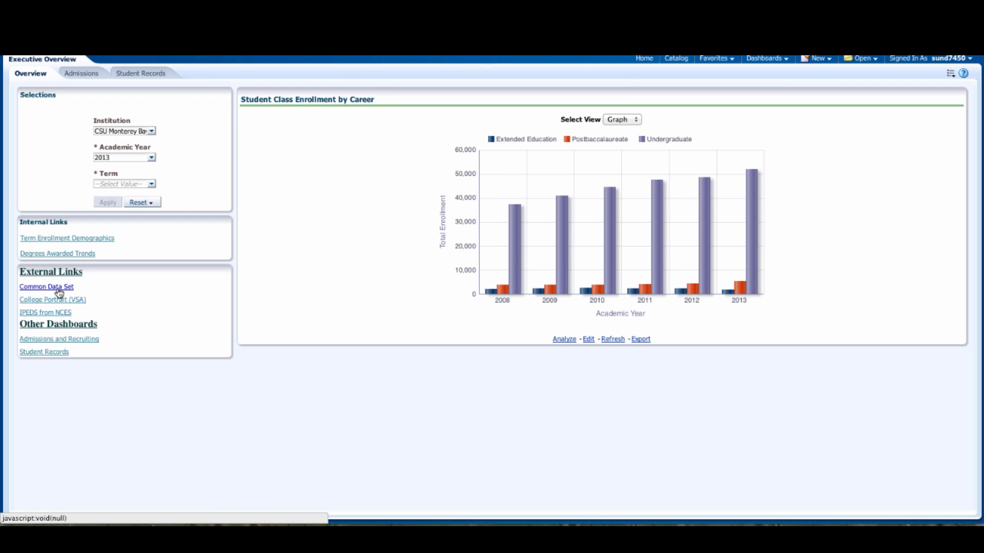
- Check the Common Data Set and IPEDS links and the view options for the Student Class Enrollment by Career chart
click(58, 289)
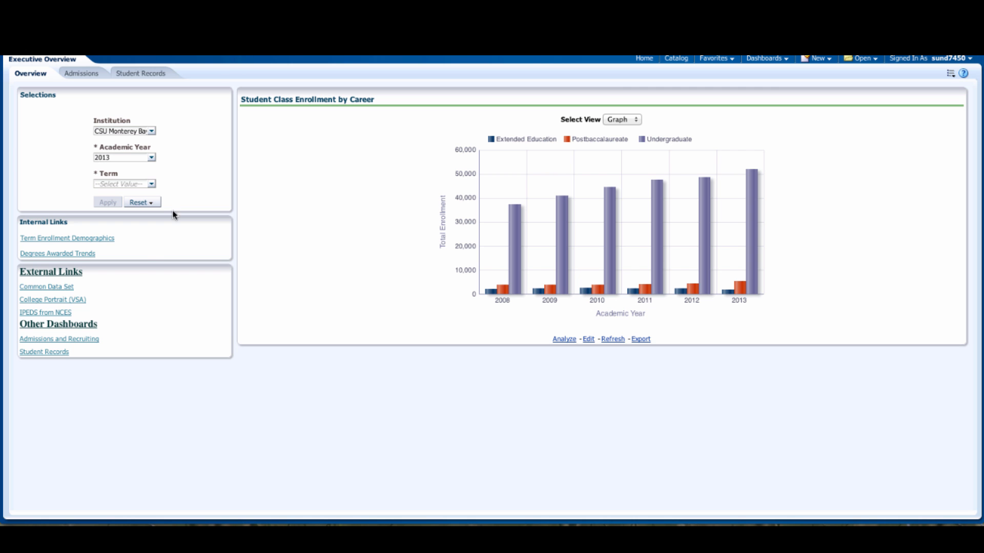
click(47, 314)
click(615, 121)
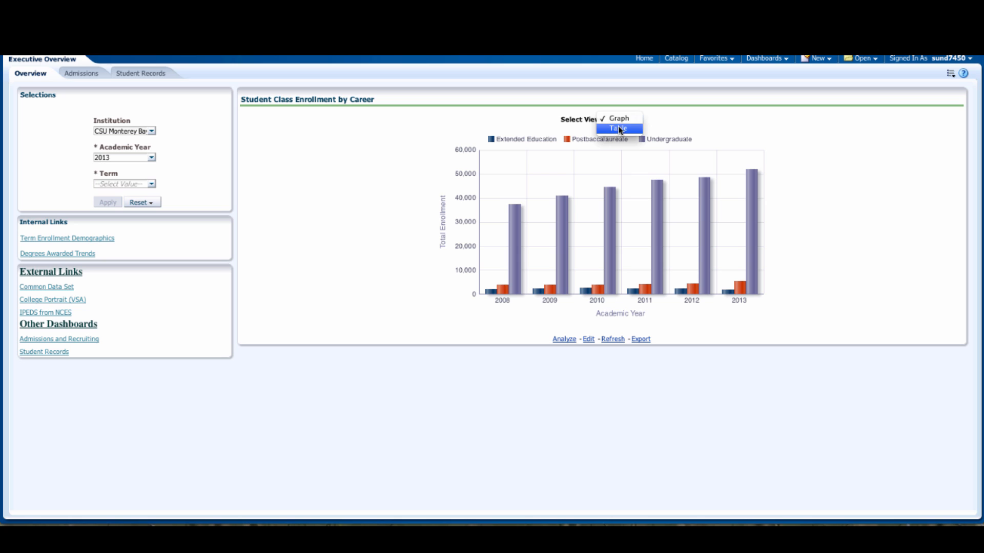
click(327, 191)
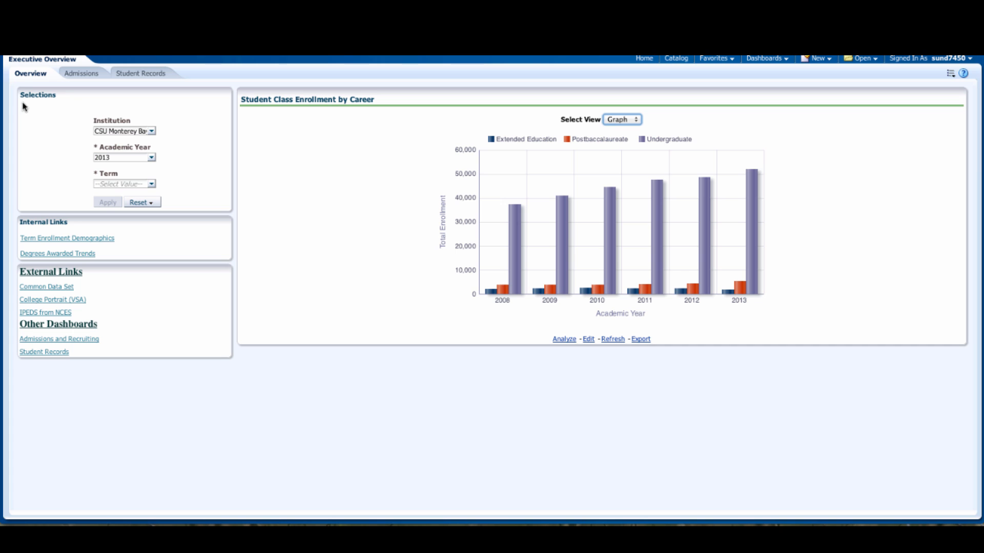
- Open the Admissions page and show Applications by Top 10 Programs Trends as a Pivot Table
click(78, 75)
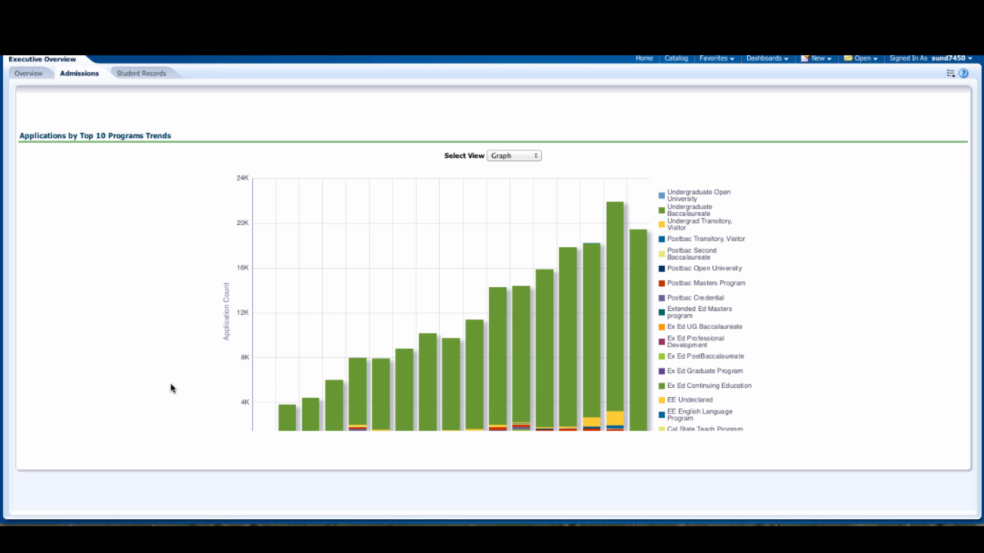
click(531, 159)
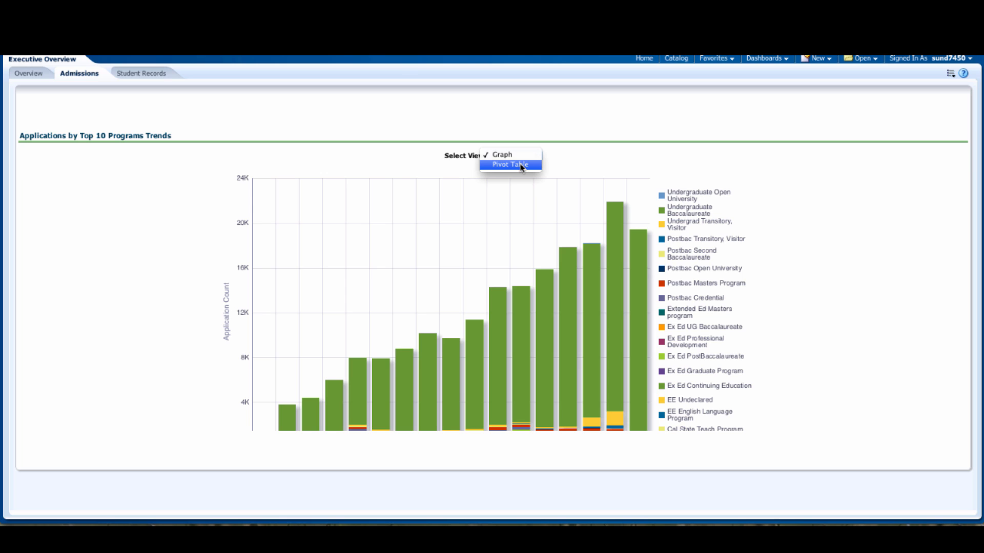
click(520, 164)
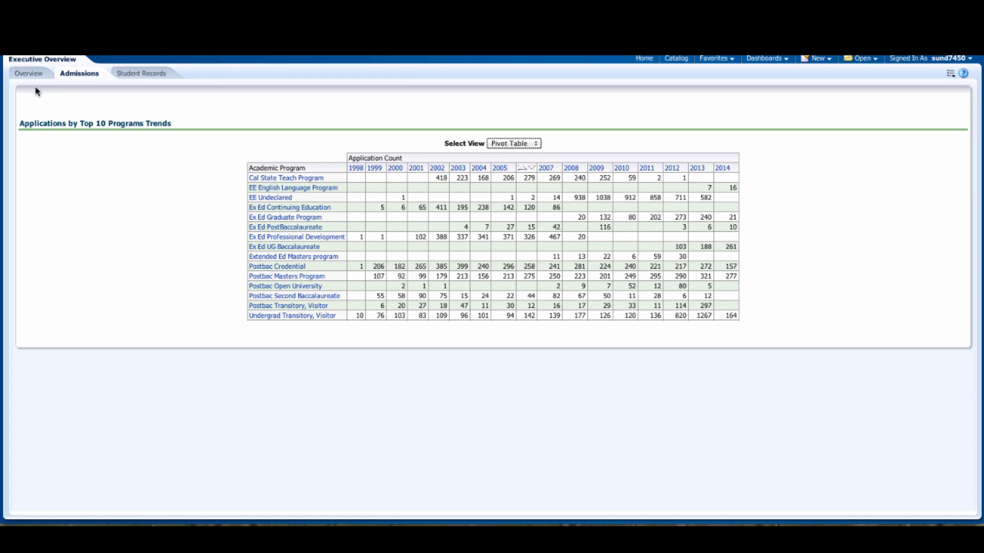
- Open the Student Records page and show the Student Profile by Personal Attributes for Ethnic Group as a Pivot Table
click(139, 74)
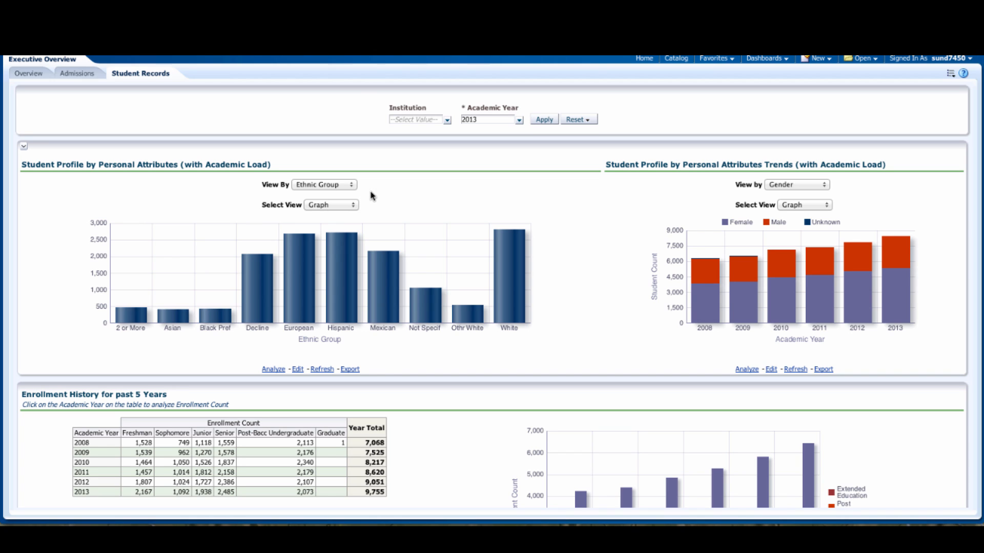
click(334, 191)
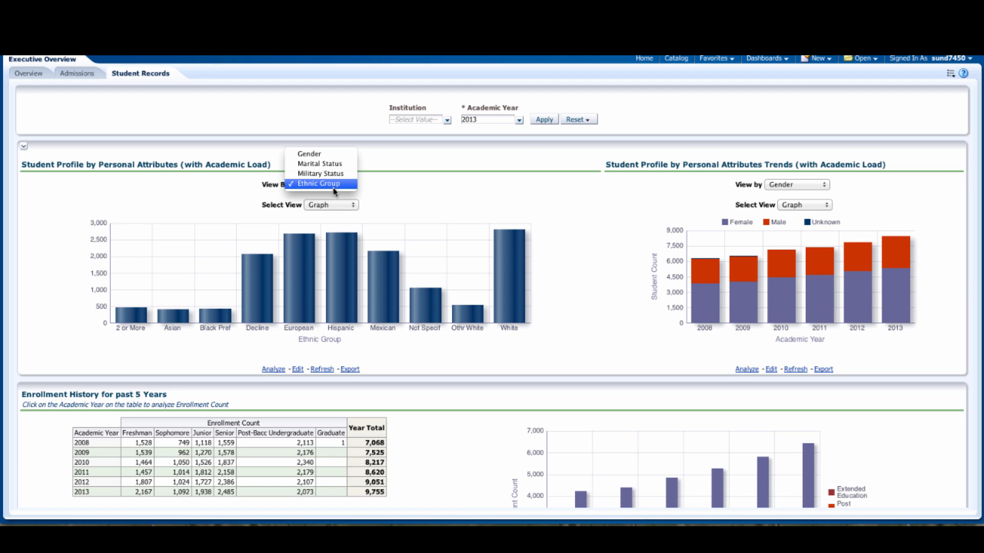
click(512, 197)
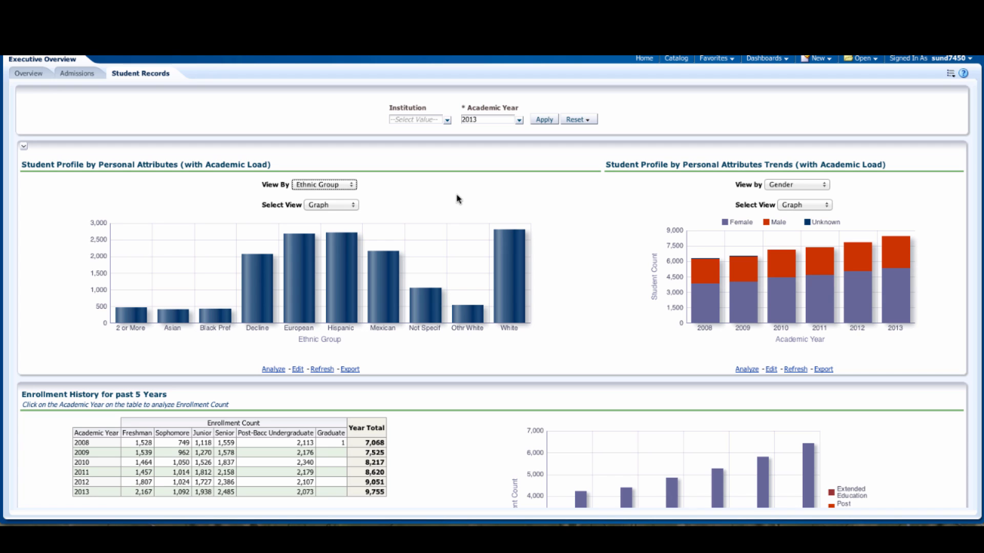
click(322, 205)
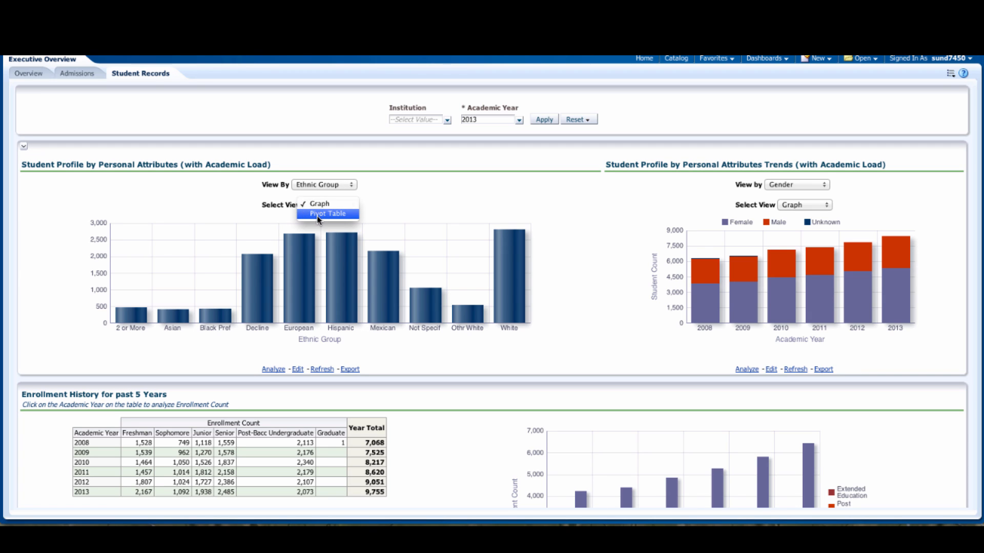
click(318, 214)
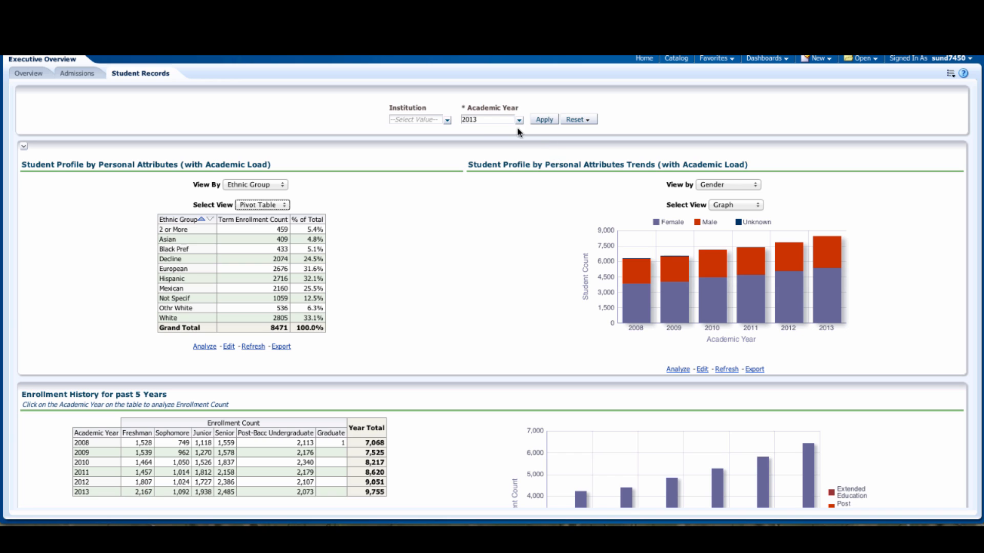
- Check the Academic Year filter on the Student Records page
click(467, 118)
click(519, 120)
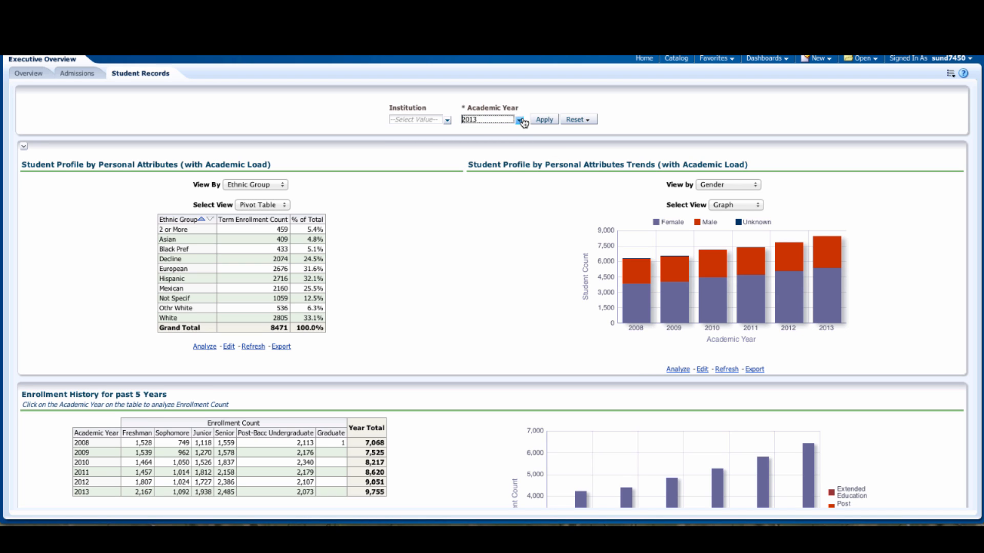
click(269, 130)
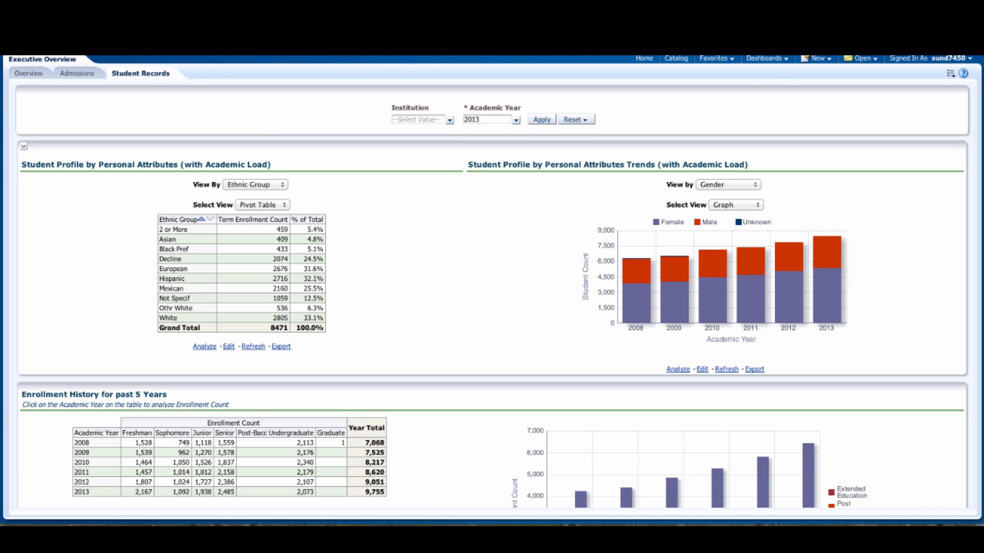
- Open the Admissions and Recruiting dashboard and look over its applicant reports
click(757, 60)
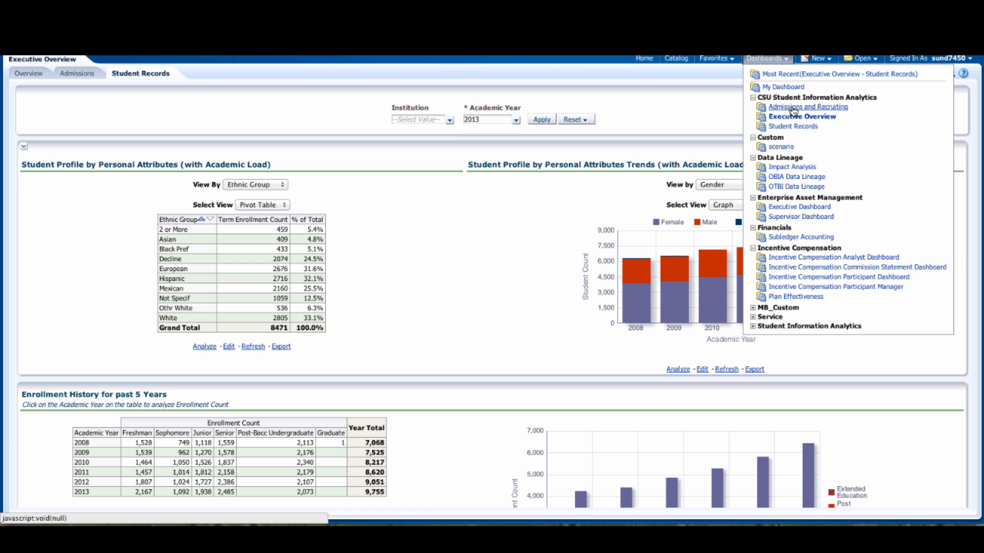
click(794, 108)
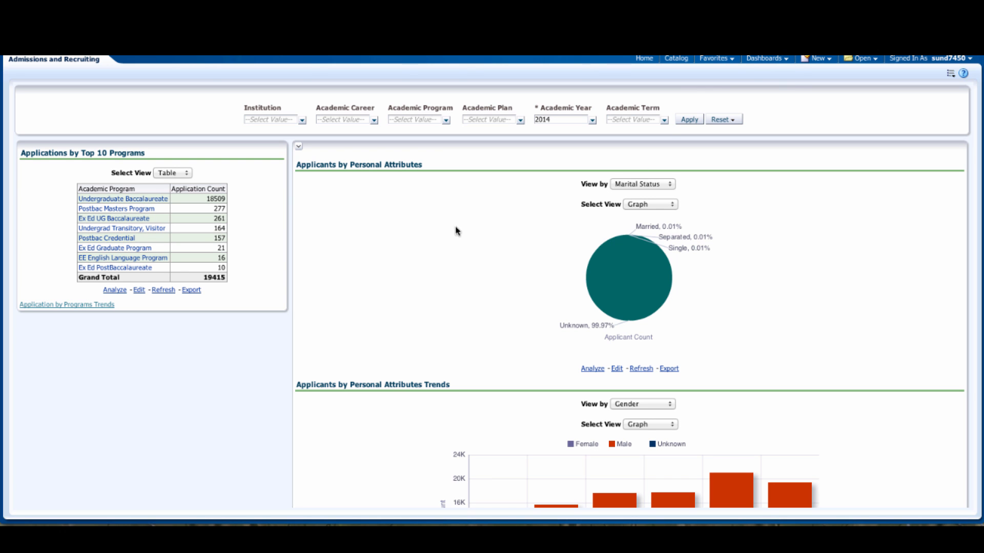
scroll(435, 194, down, 3)
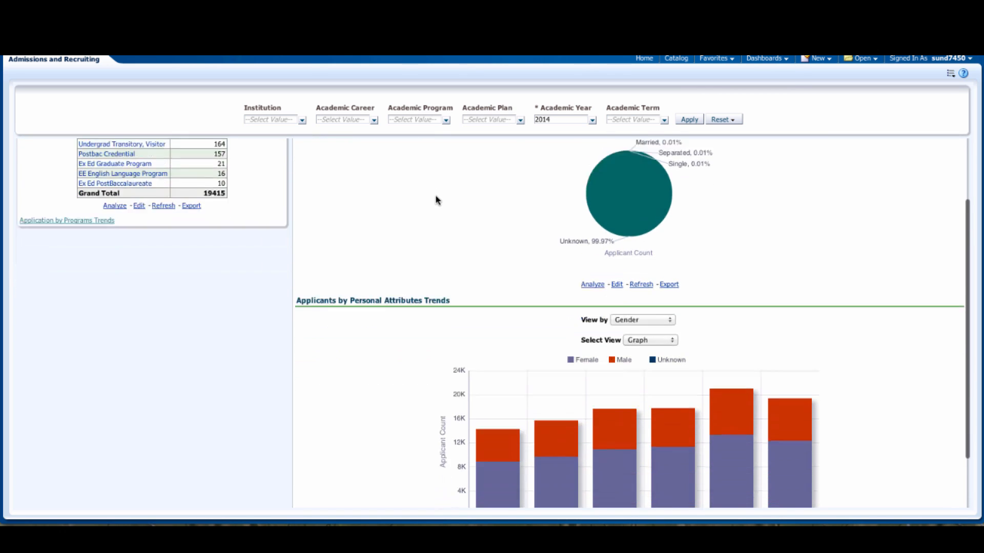
scroll(435, 194, down, 2)
scroll(435, 195, up, 5)
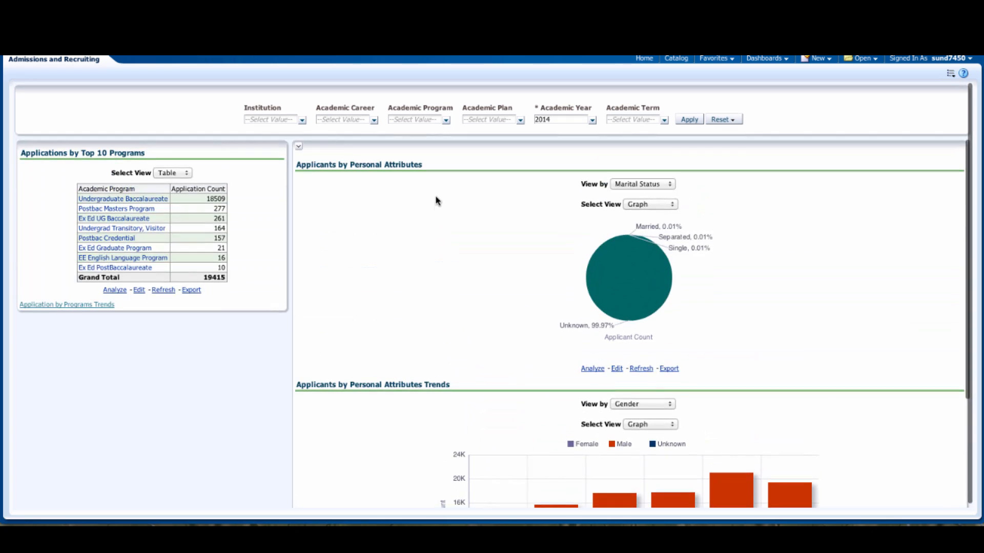
- Check the attribute choices for viewing Applicants by Personal Attributes and Applicants by Personal Attributes Trends
click(648, 183)
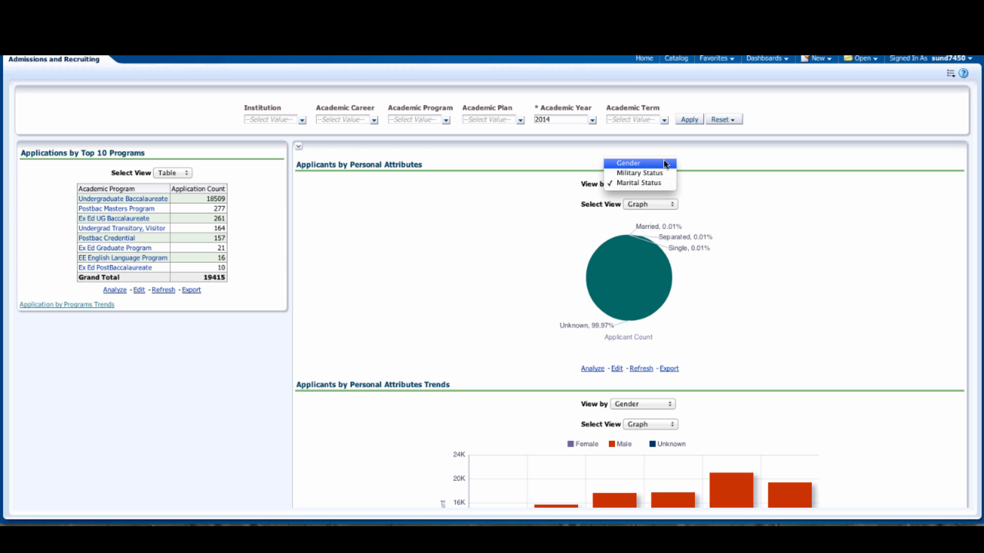
click(781, 192)
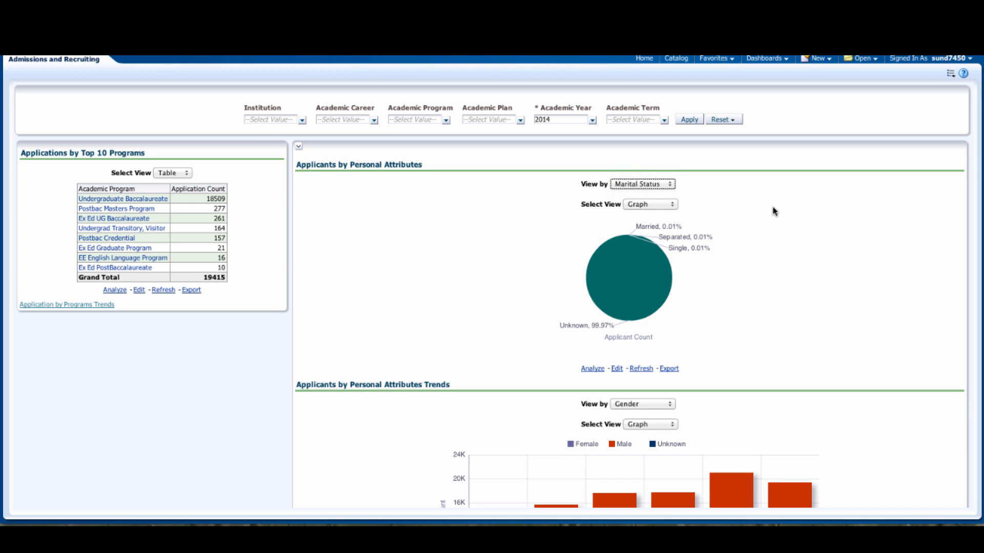
scroll(773, 212, down, 3)
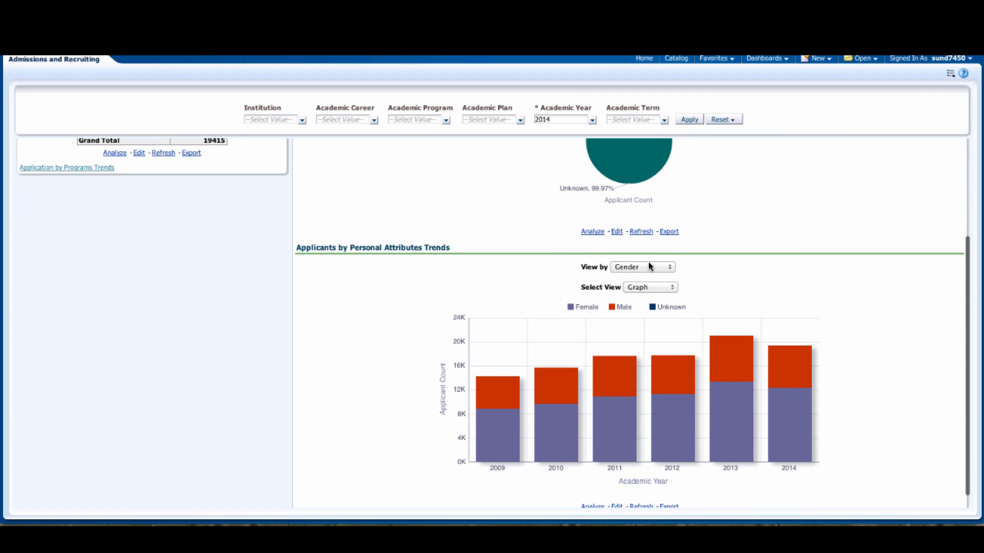
click(644, 267)
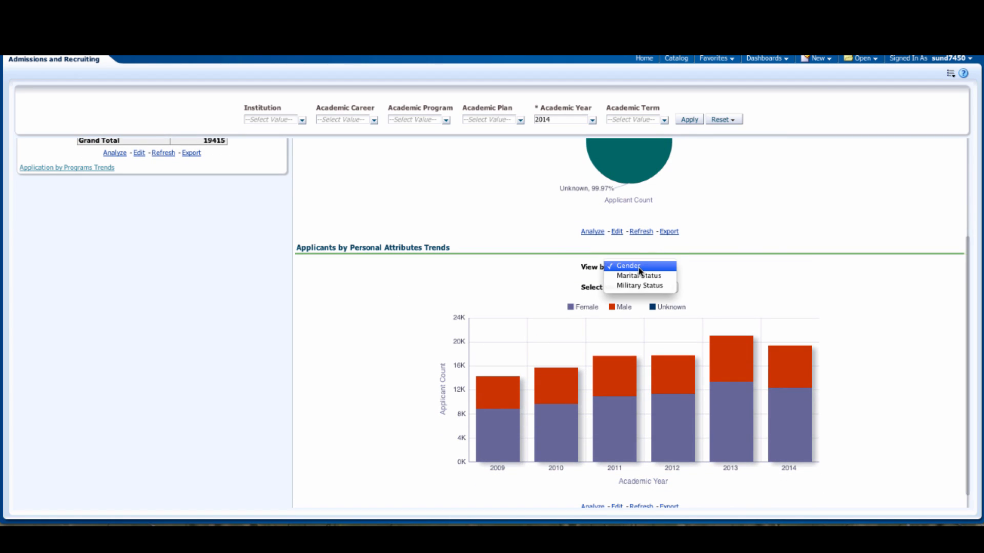
click(777, 248)
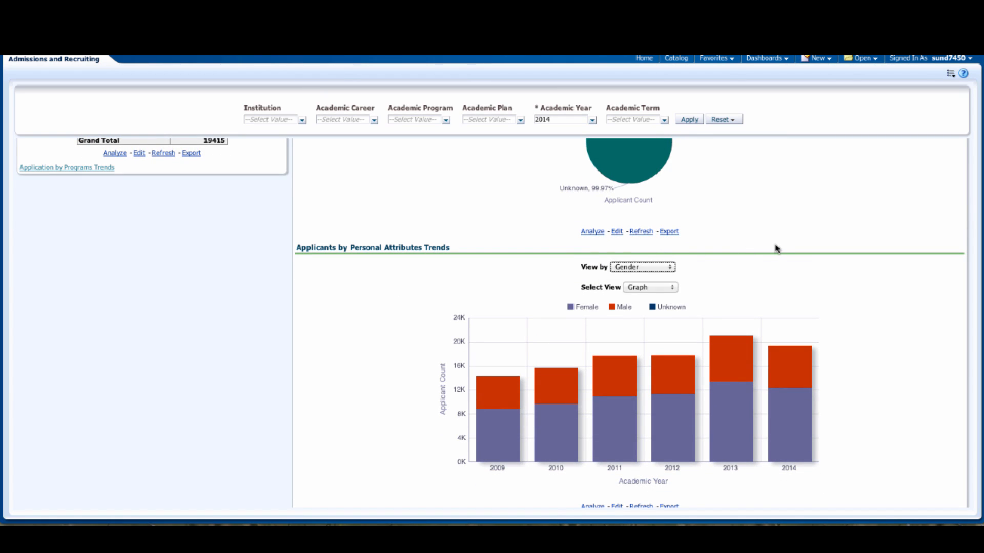
scroll(776, 249, up, 3)
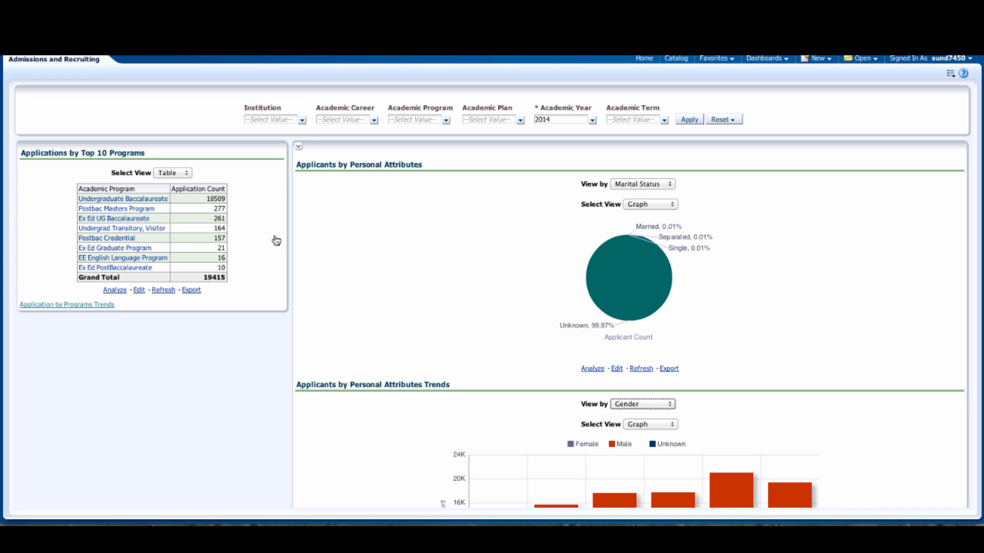
- View the academic plan breakdown for Undergraduate Baccalaureate and the Application by Programs Trends report, returning to the dashboard from each
click(106, 201)
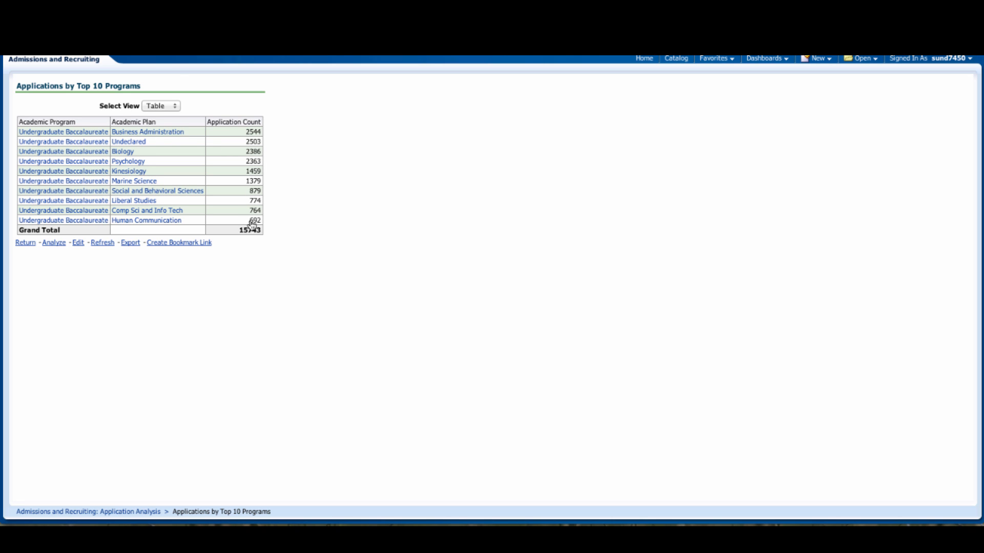
click(23, 245)
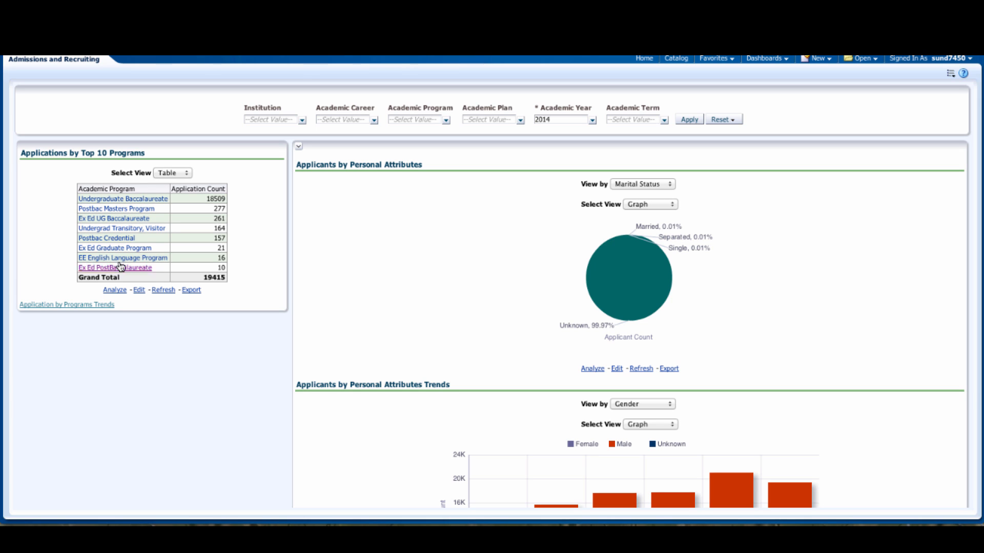
click(84, 306)
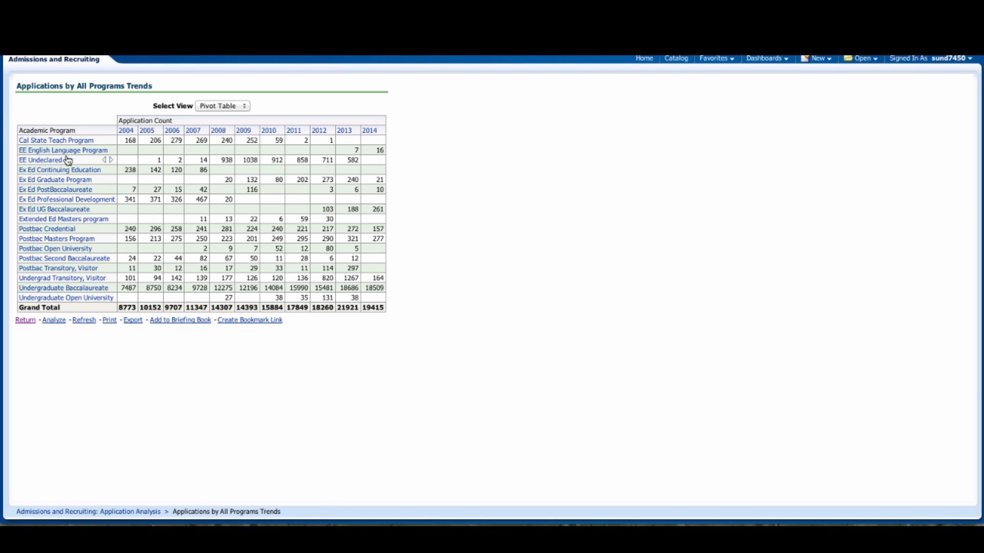
click(22, 321)
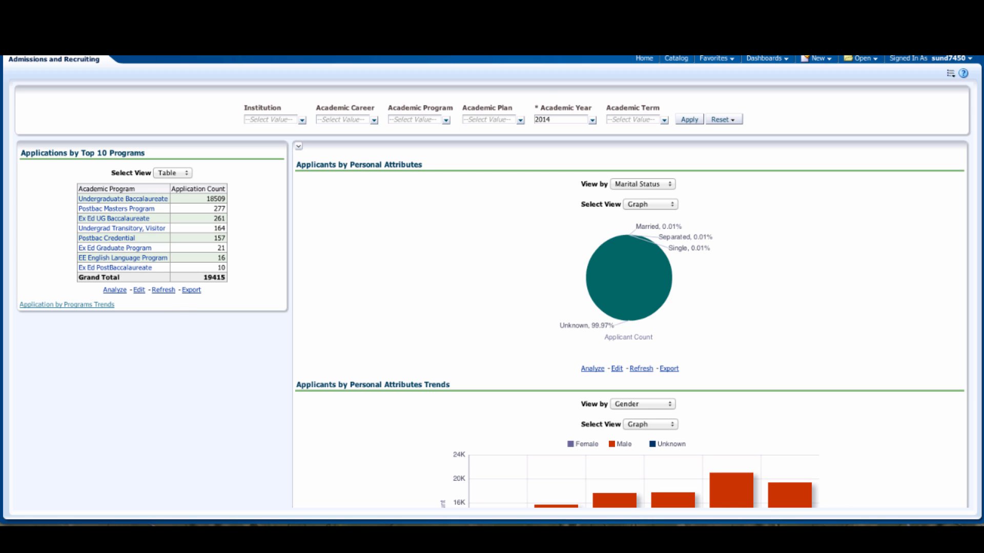
- Open the Student Records dashboard and show Student Enrollment by Academic Org as a Table
click(772, 60)
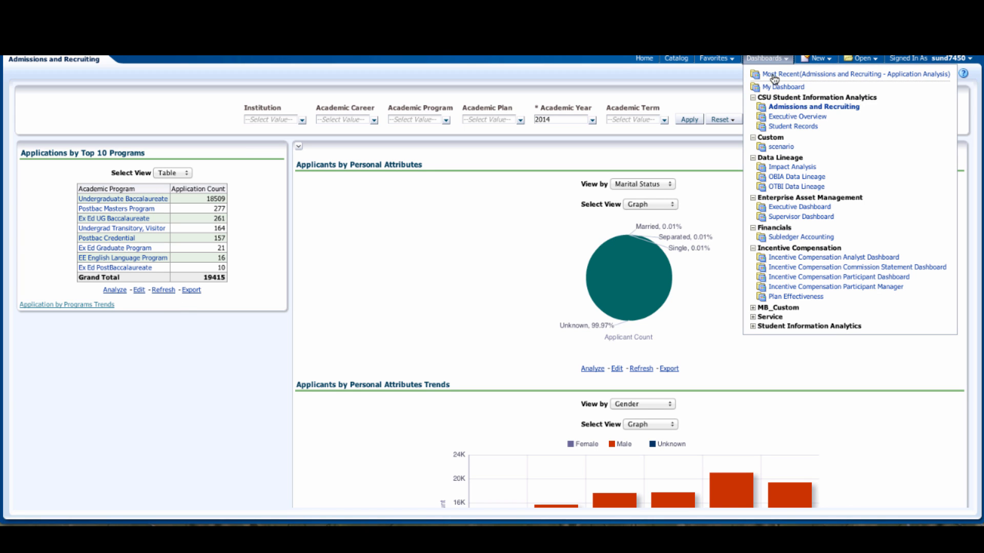
click(783, 127)
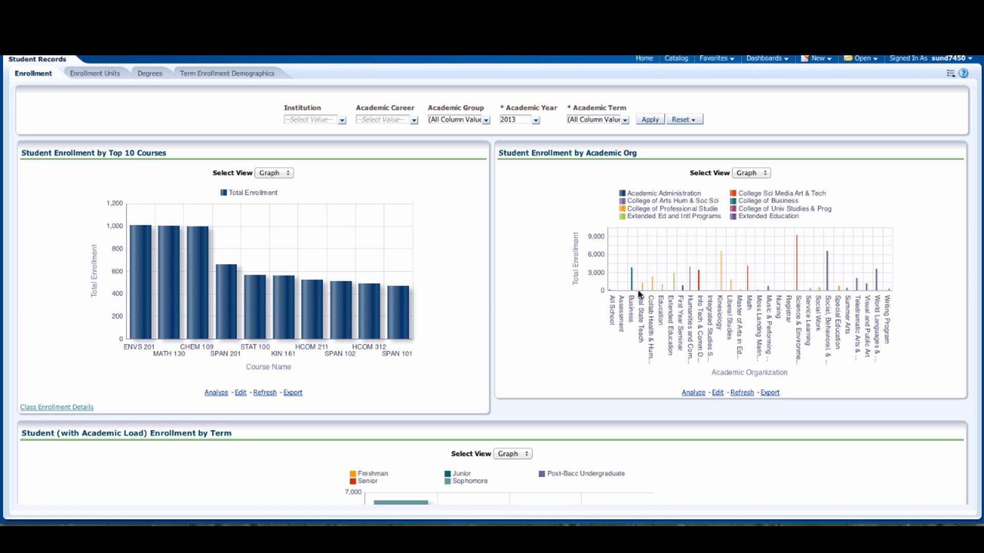
click(749, 175)
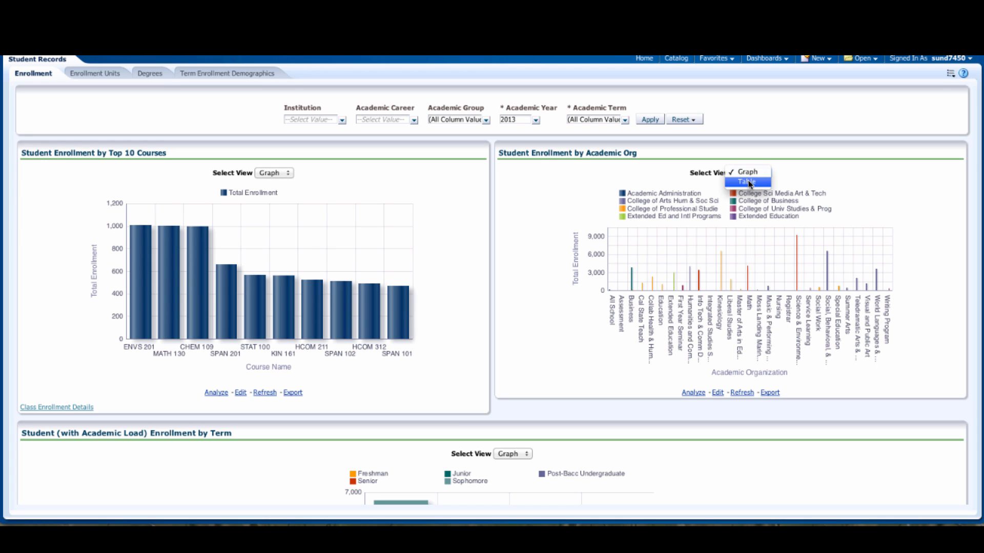
click(748, 182)
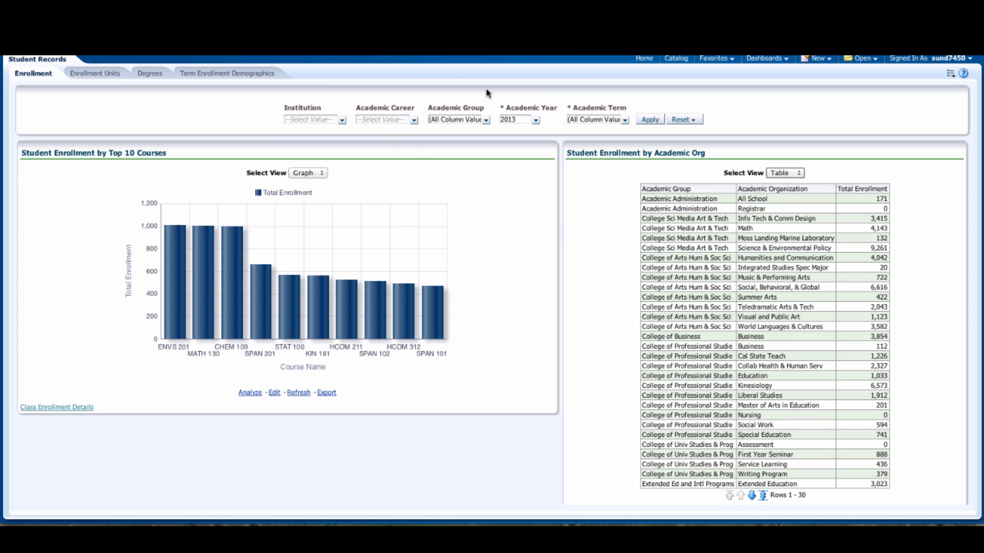
- Examine the 2013 Fall enrollment counts by academic level in the Student (with Academic Load) Enrollment by Term chart
scroll(589, 253, down, 1)
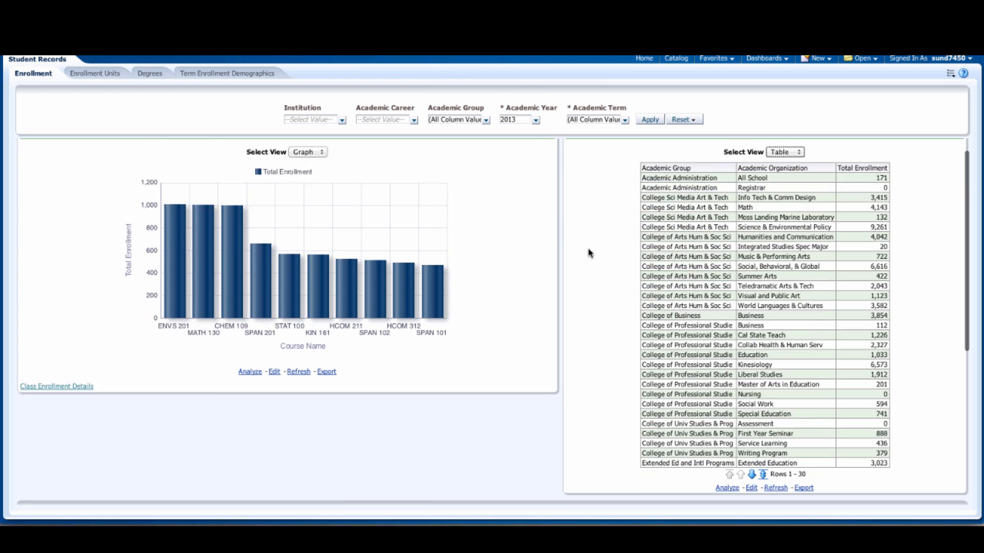
scroll(589, 252, down, 5)
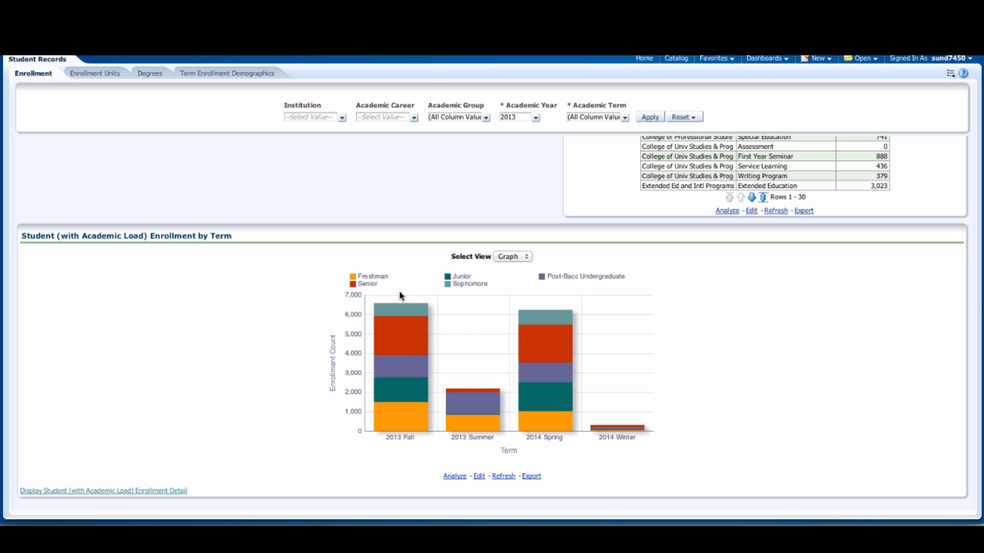
mouse_move(402, 311)
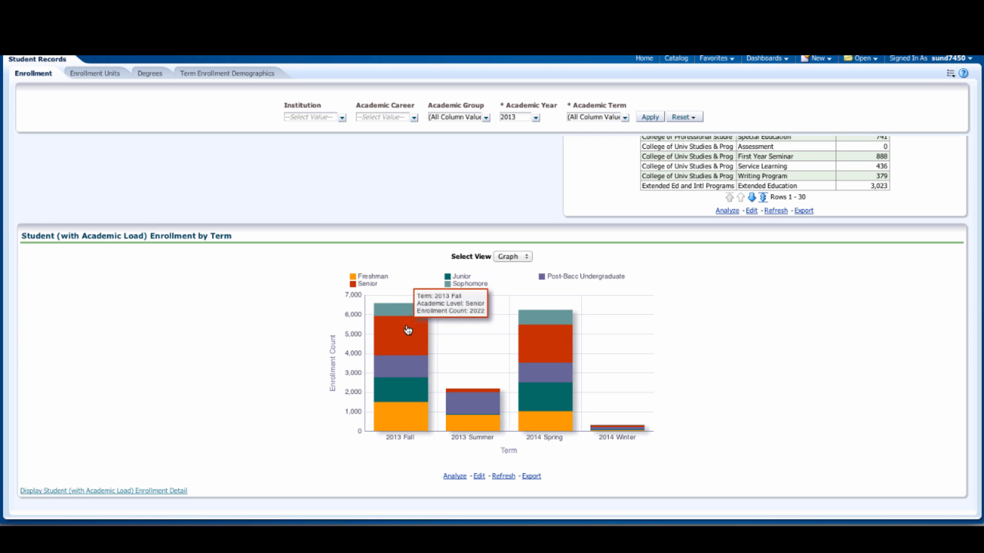
mouse_move(414, 420)
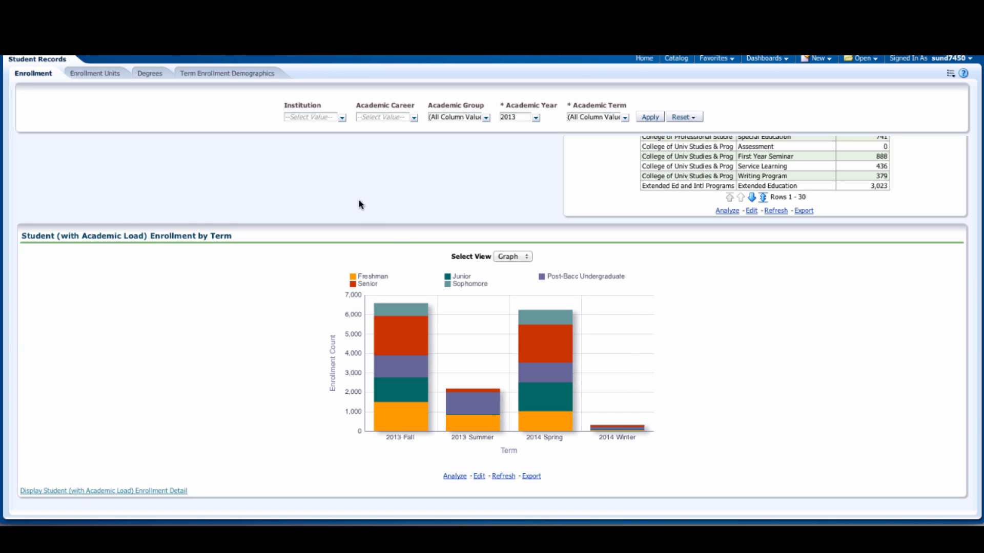
- Filter the Student Records Enrollment page to the College of Arts Hum & Soc Sci academic group
scroll(360, 204, up, 5)
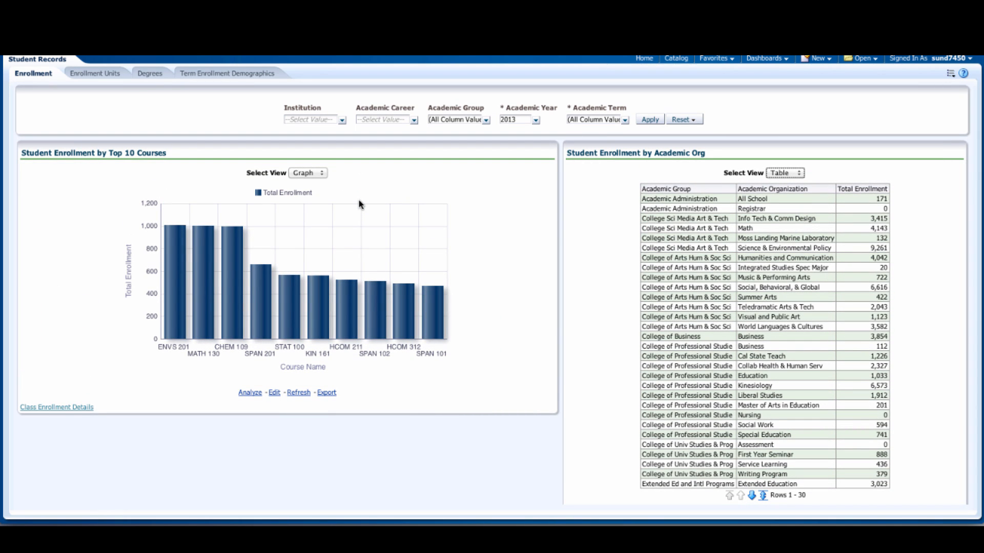
click(488, 121)
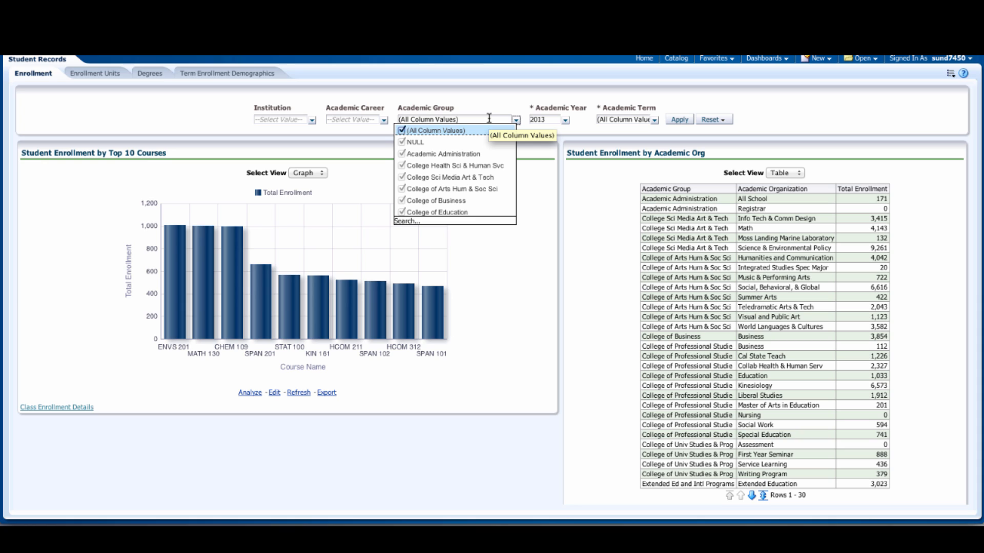
click(489, 118)
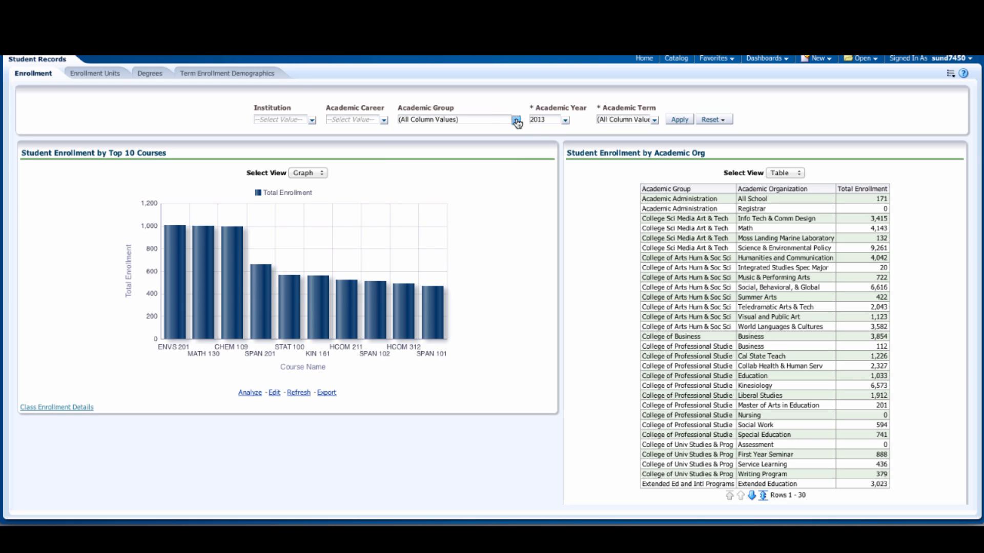
click(516, 122)
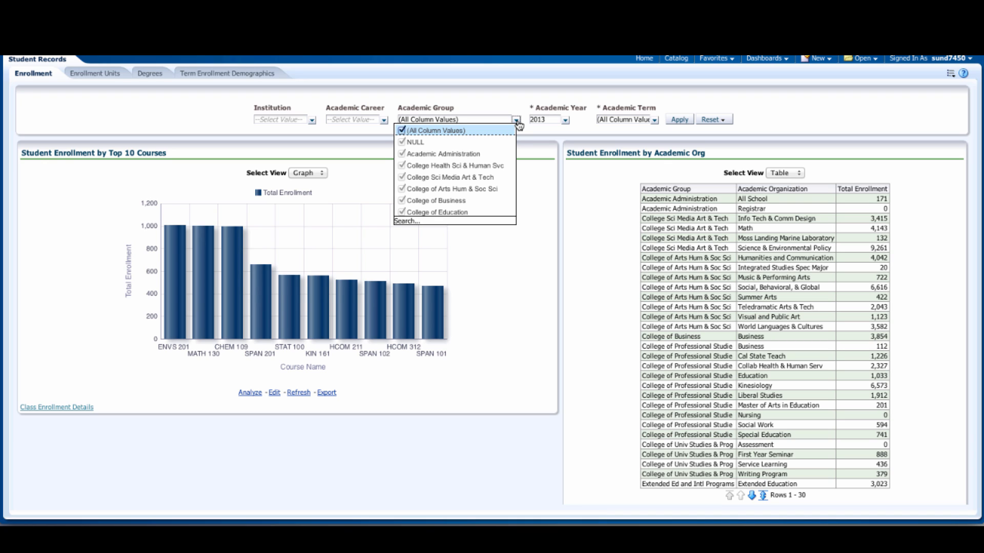
click(401, 130)
click(401, 189)
click(676, 121)
click(677, 121)
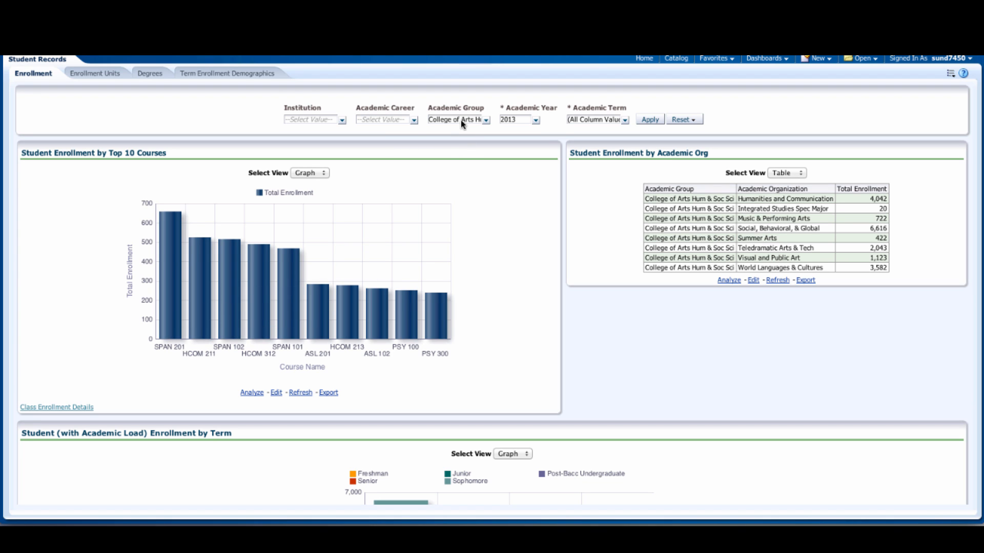
- View the Class Enrollment Details report for the filtered academic group and return to the Enrollment page
mouse_move(348, 312)
mouse_move(163, 335)
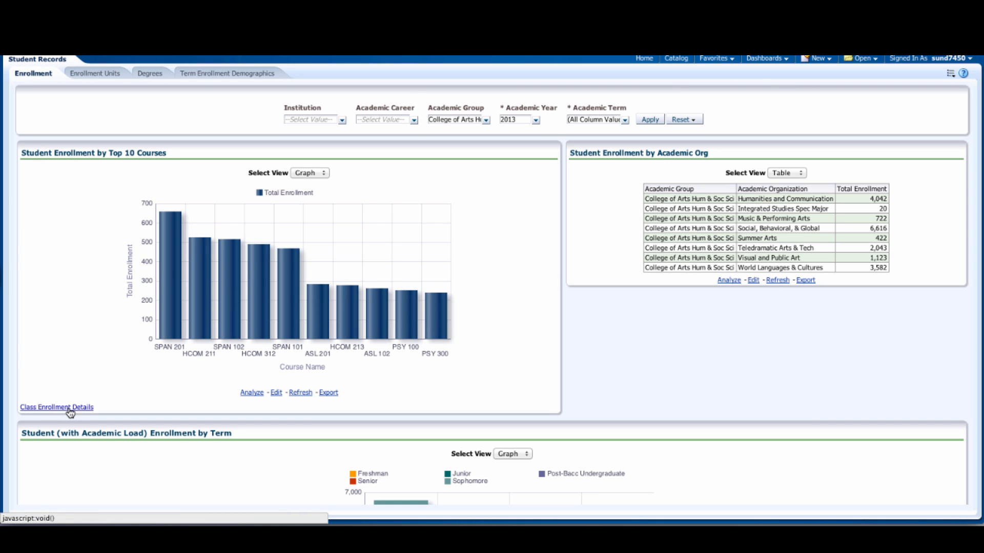
click(70, 409)
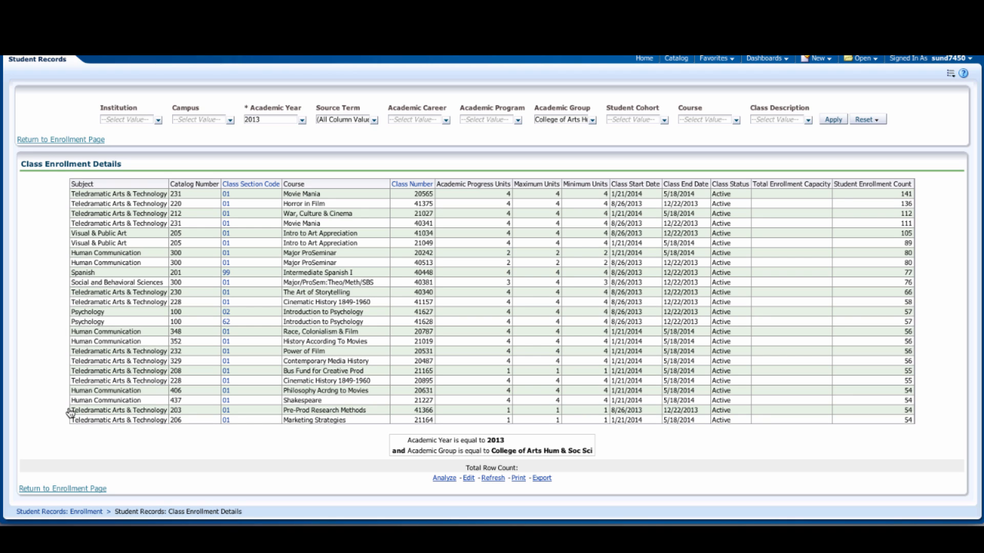
click(62, 490)
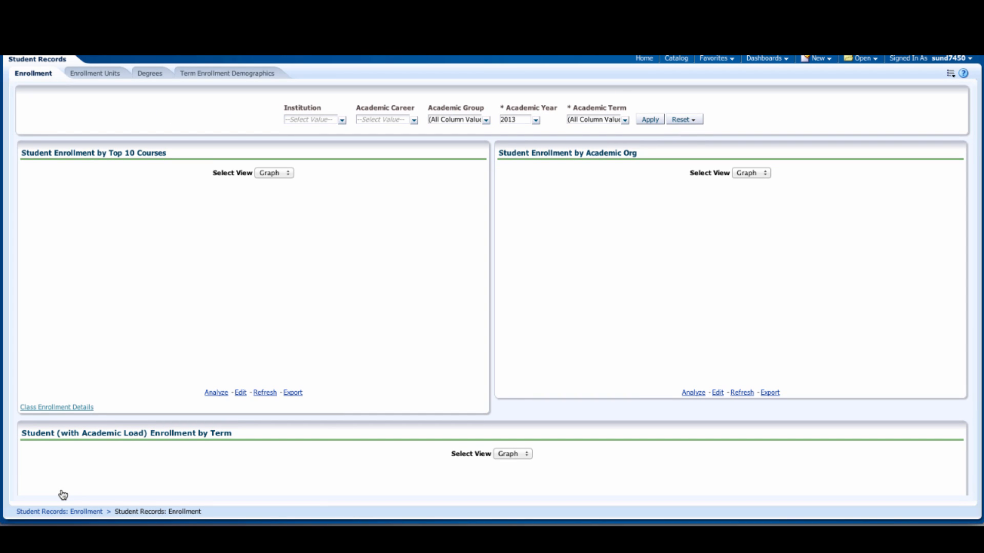
- Open the Enrollment Units page and view the Units Taken Analysis graph by Academic Load
click(97, 75)
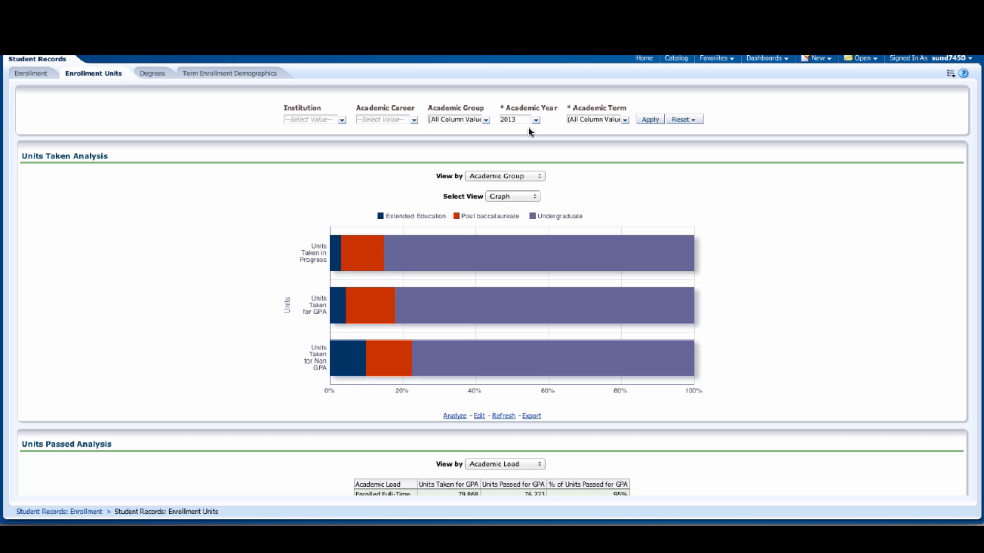
click(504, 177)
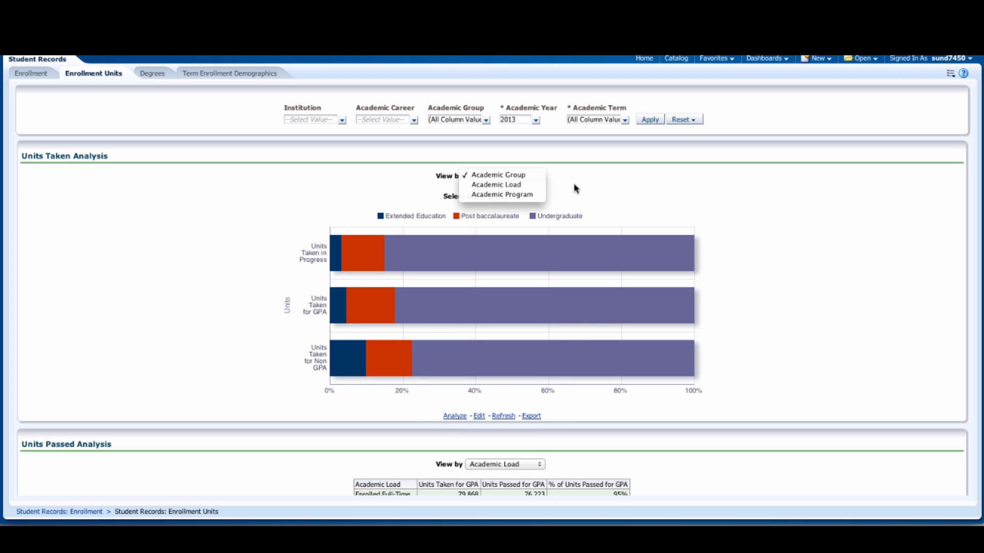
click(526, 184)
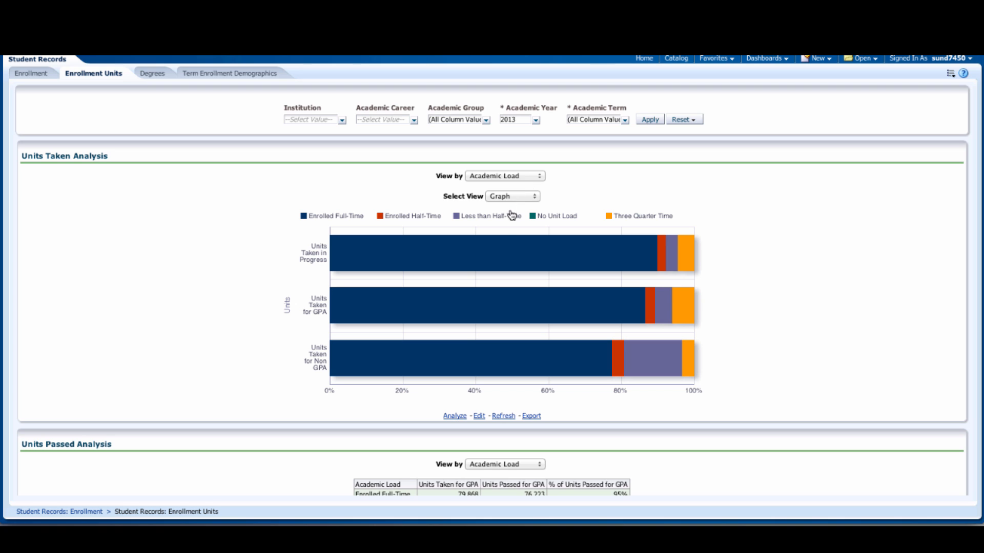
mouse_move(496, 260)
mouse_move(393, 270)
- View the Units Passed Analysis table by Academic Program and look over its rows
scroll(242, 259, down, 3)
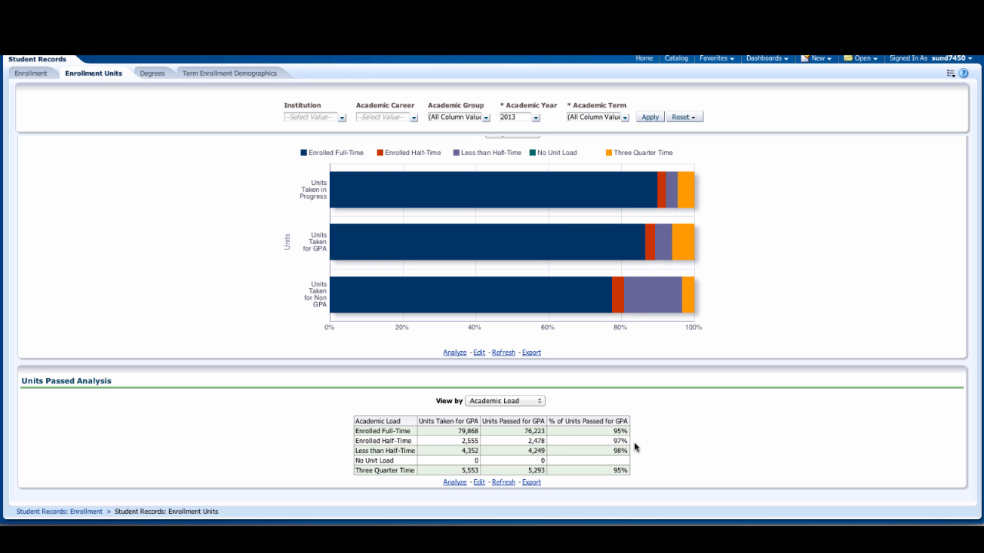
click(537, 404)
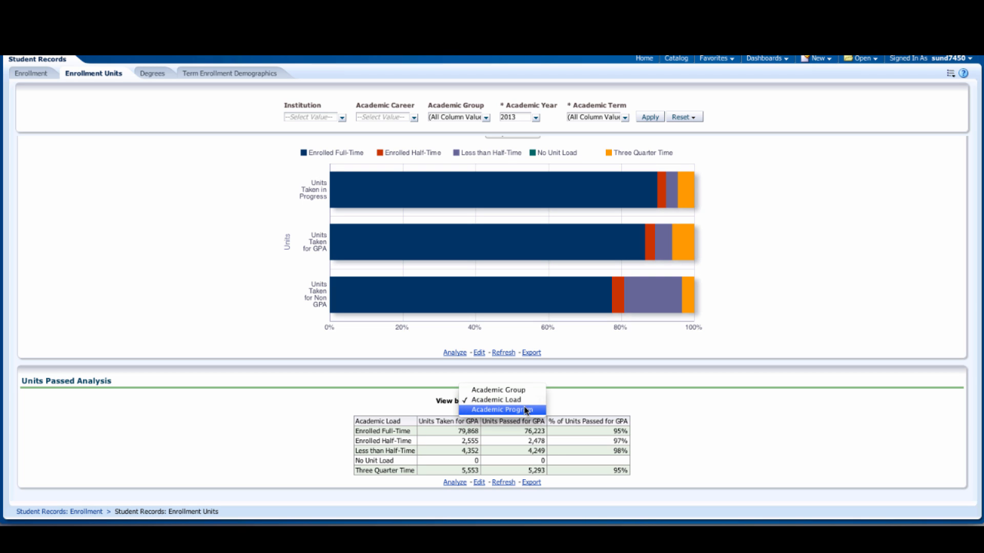
click(522, 410)
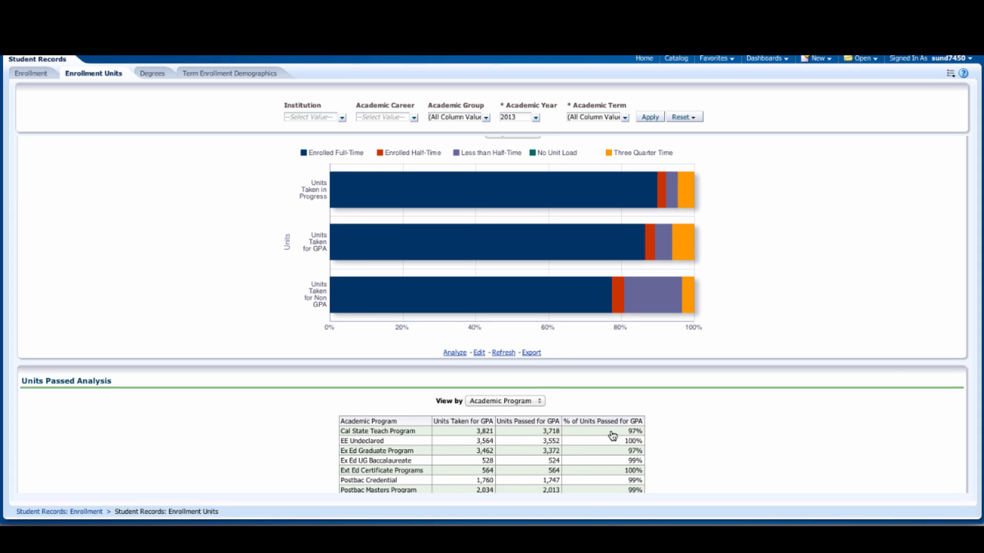
scroll(613, 436, down, 1)
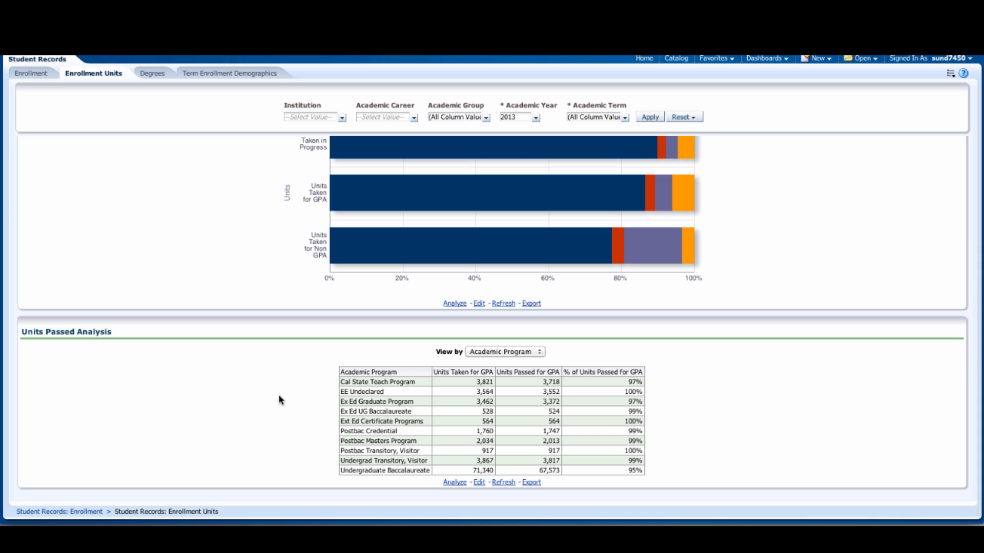
scroll(279, 395, up, 1)
scroll(279, 395, up, 2)
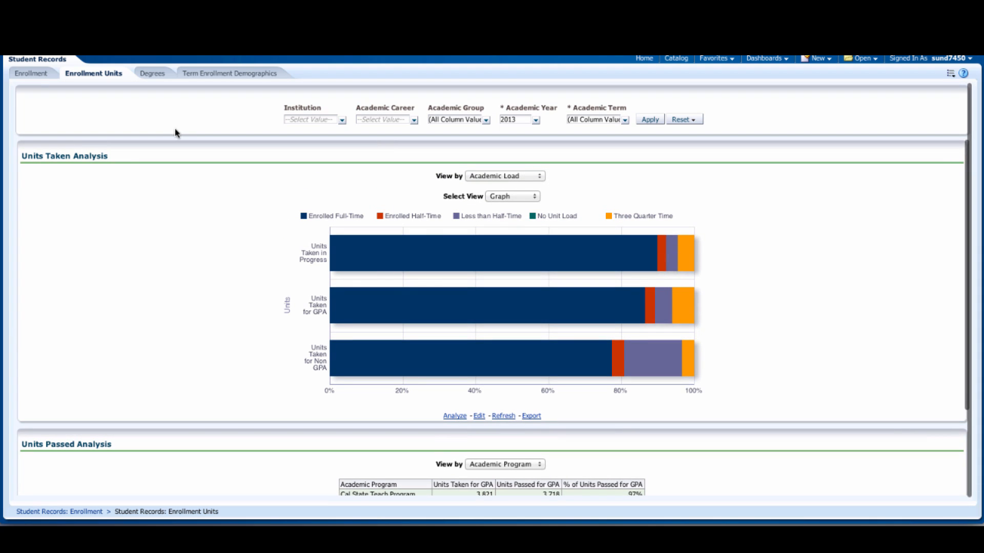
- Open the Degrees page and show Degrees Awarded by Education Level as a Pivot Table
click(148, 75)
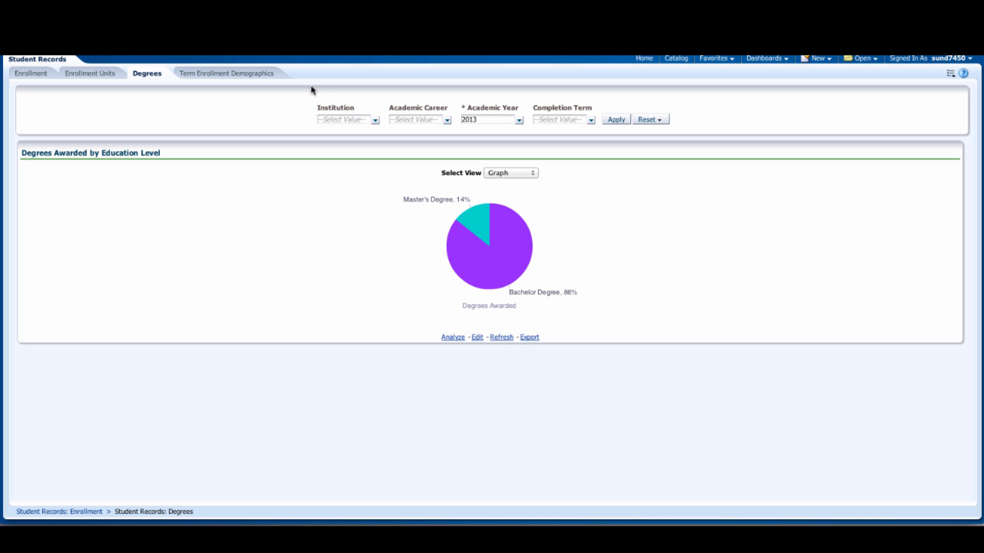
click(527, 175)
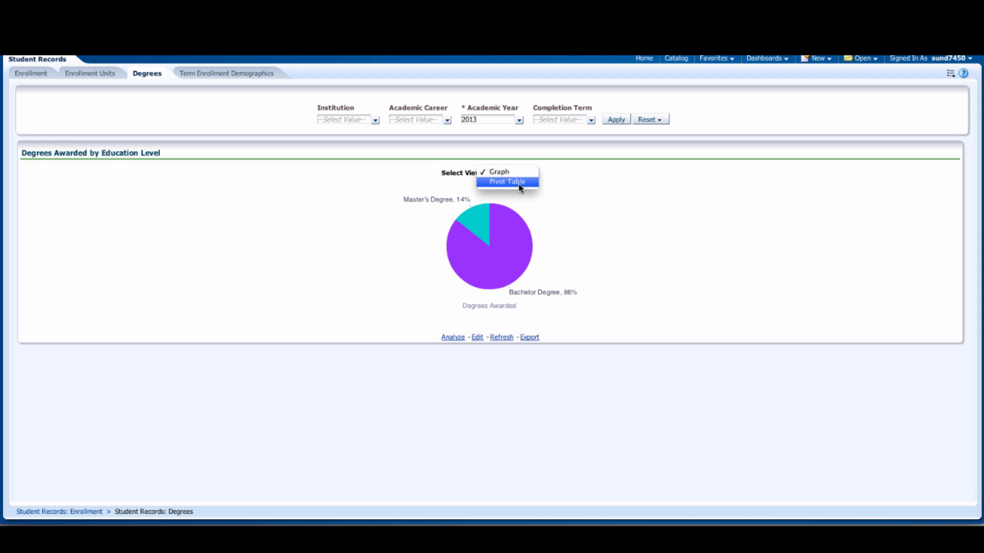
click(519, 186)
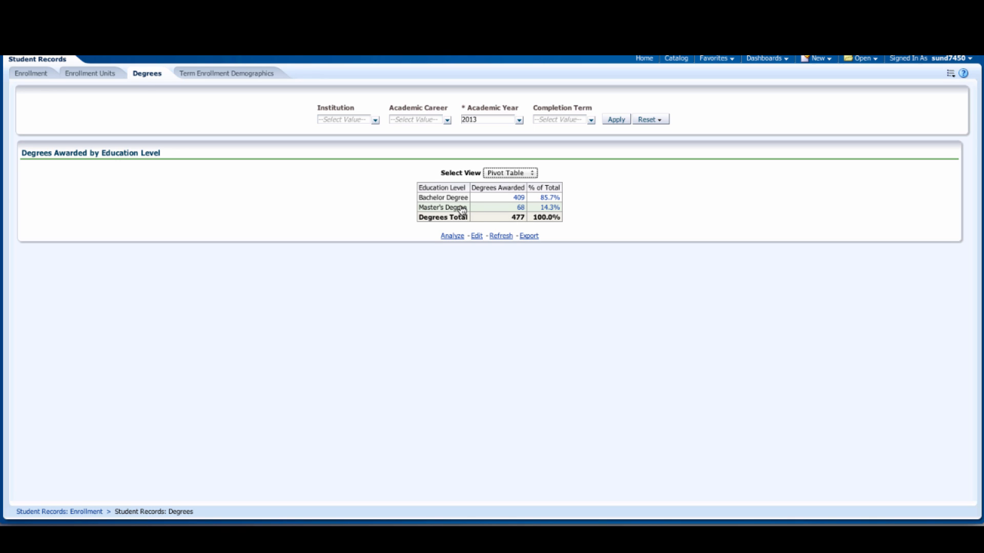
- Check which academic years the Degrees page can be filtered by
click(481, 118)
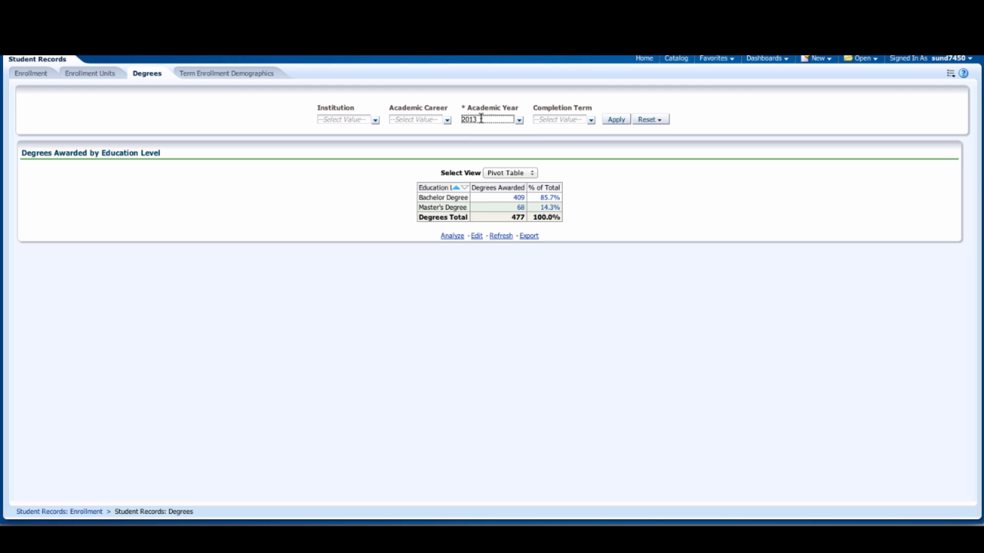
click(519, 121)
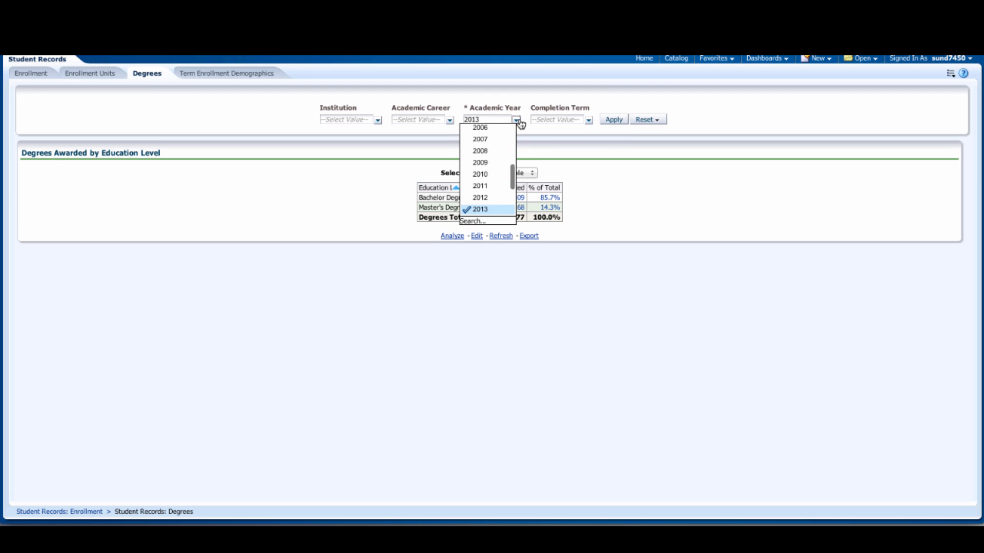
click(224, 181)
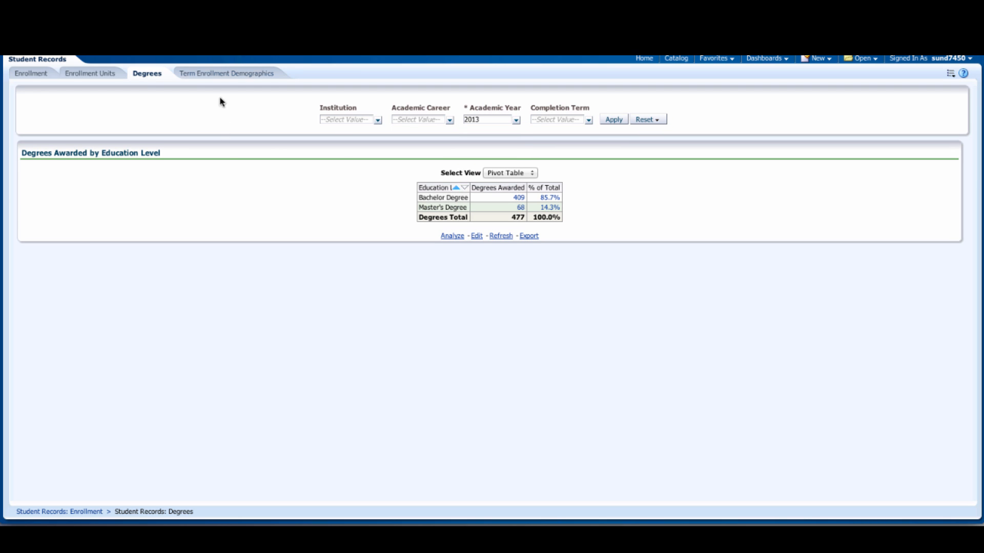
- Open the Term Enrollment Demographics page and check the attribute choices for Student Profile by Personal Attributes
click(200, 75)
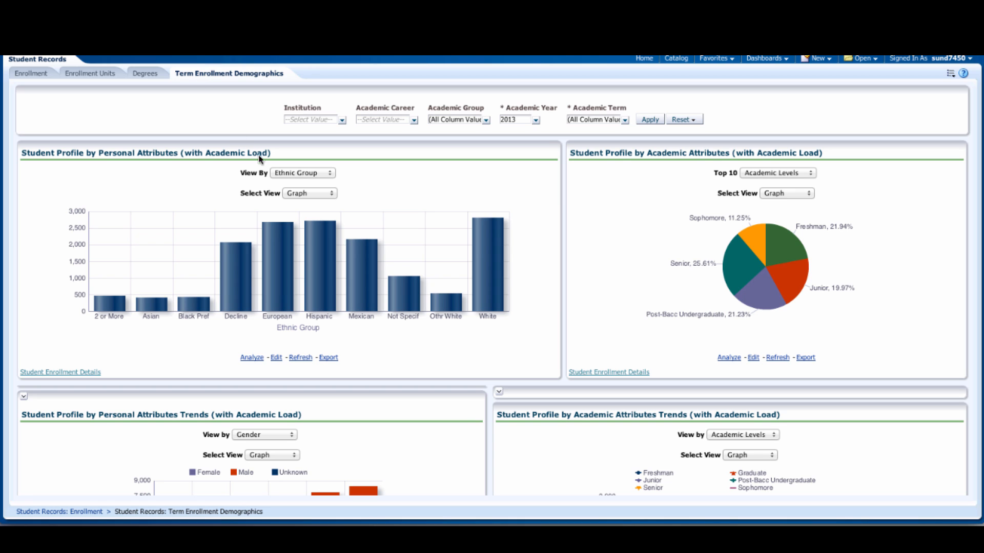
click(306, 174)
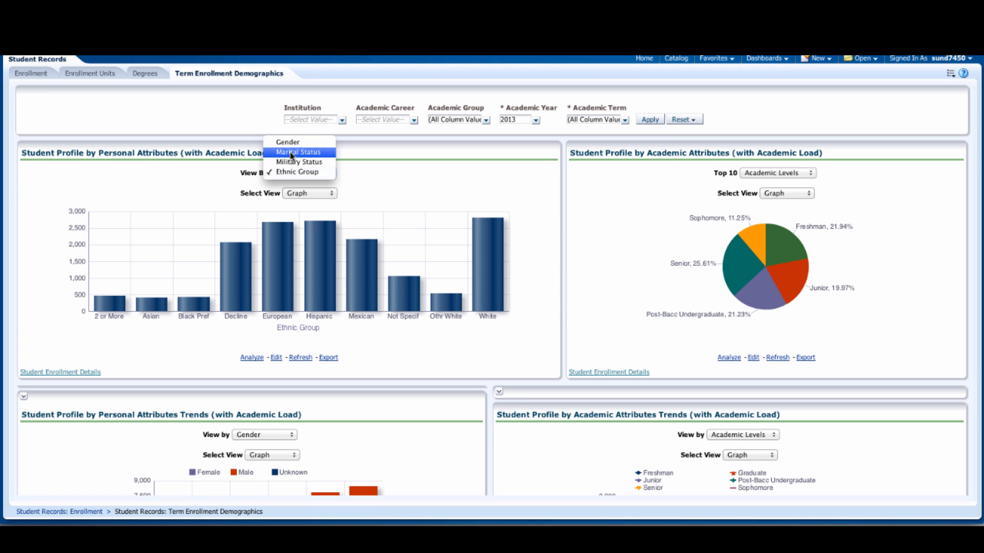
click(531, 197)
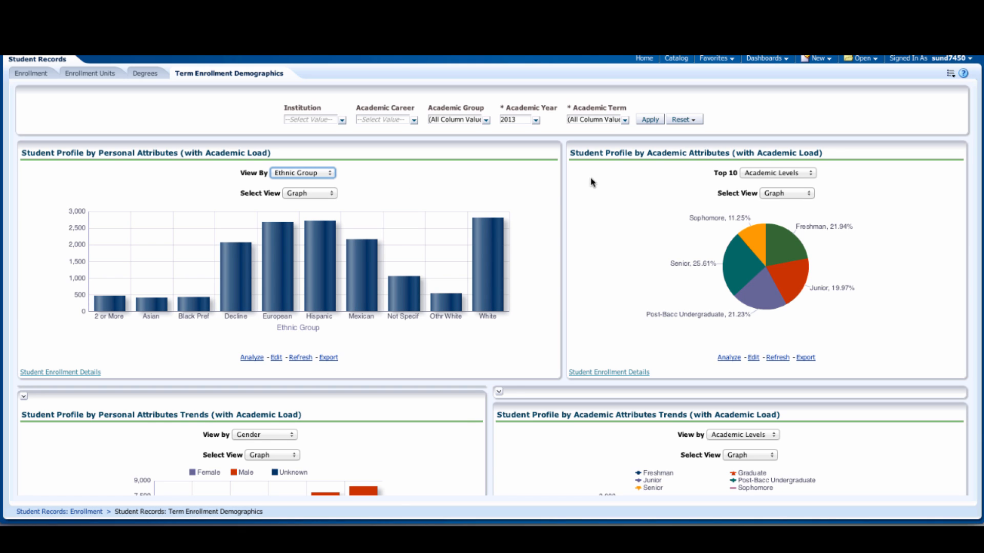
- Check the view choices and the Top 10 category choices for Student Profile by Academic Attributes
click(795, 194)
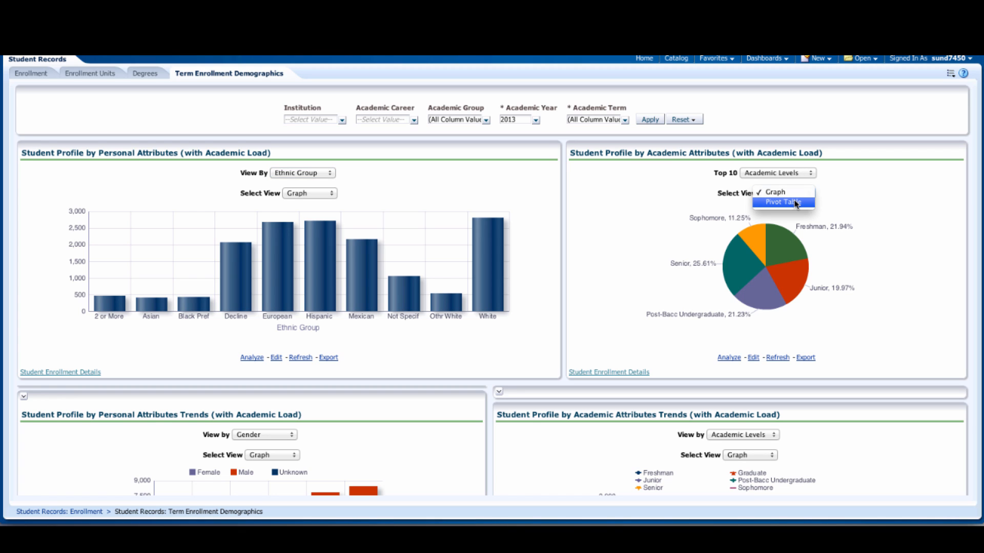
click(796, 174)
click(796, 174)
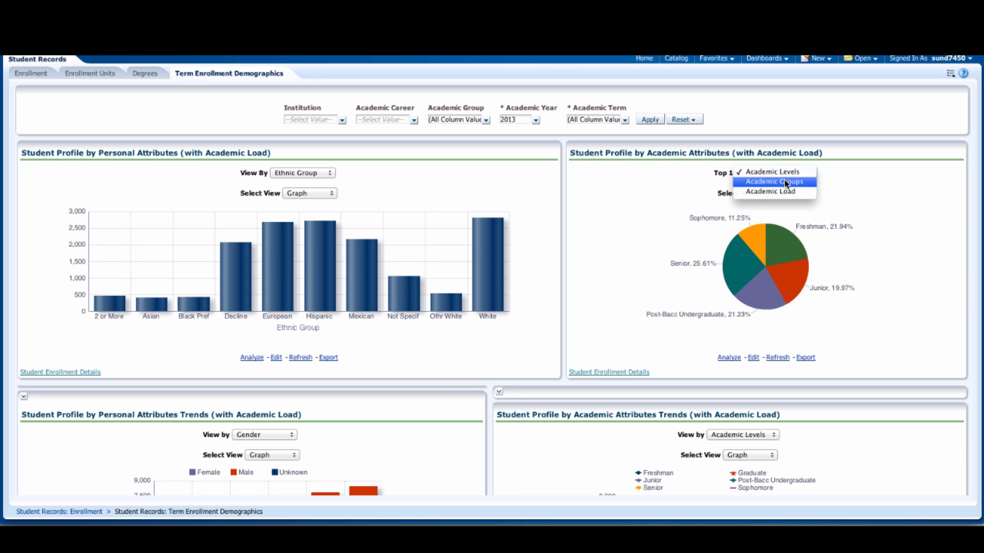
click(882, 198)
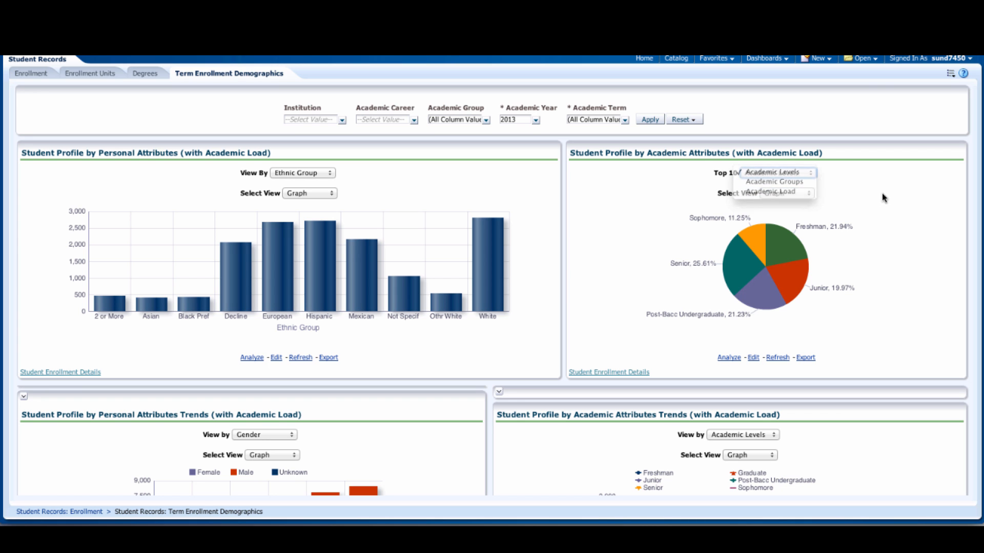
- Check the view choices for Student Profile by Academic Career (with Academic Load) and open its Student Enrollment Details
scroll(533, 354, down, 3)
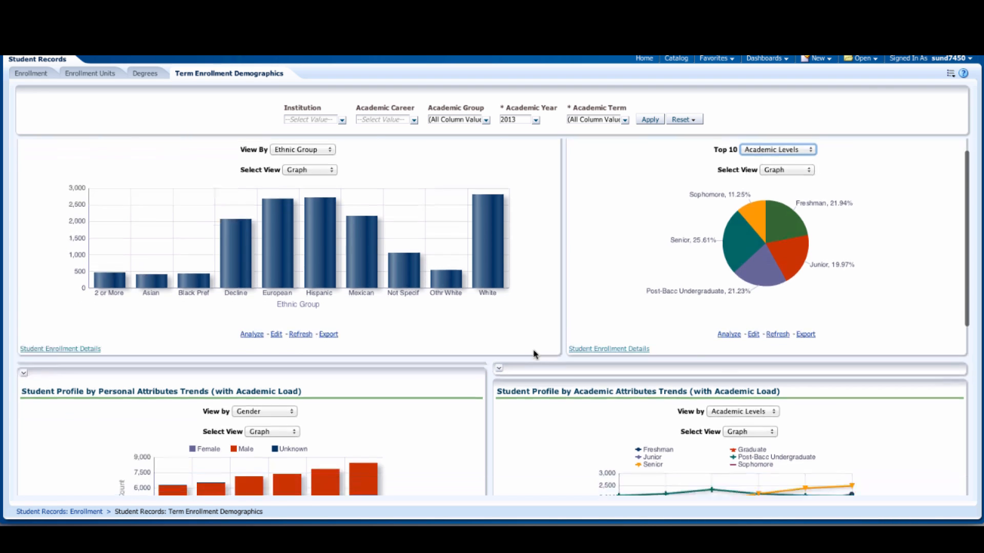
scroll(533, 355, up, 1)
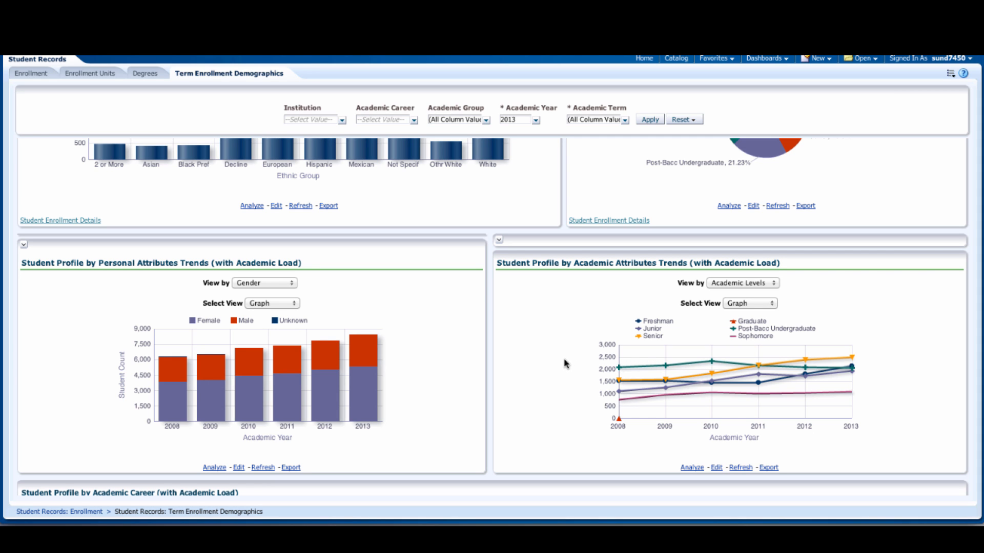
scroll(558, 357, down, 1)
scroll(559, 357, down, 5)
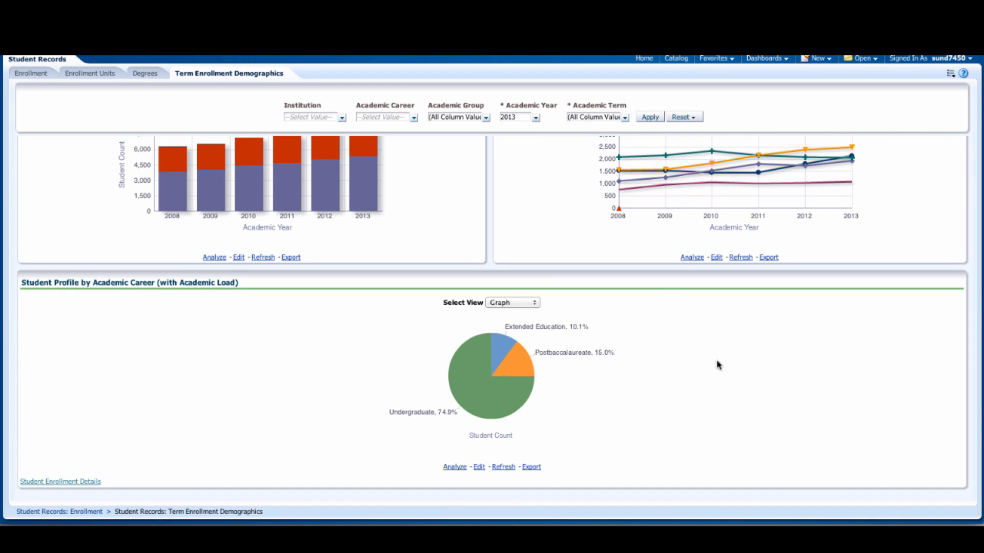
click(508, 305)
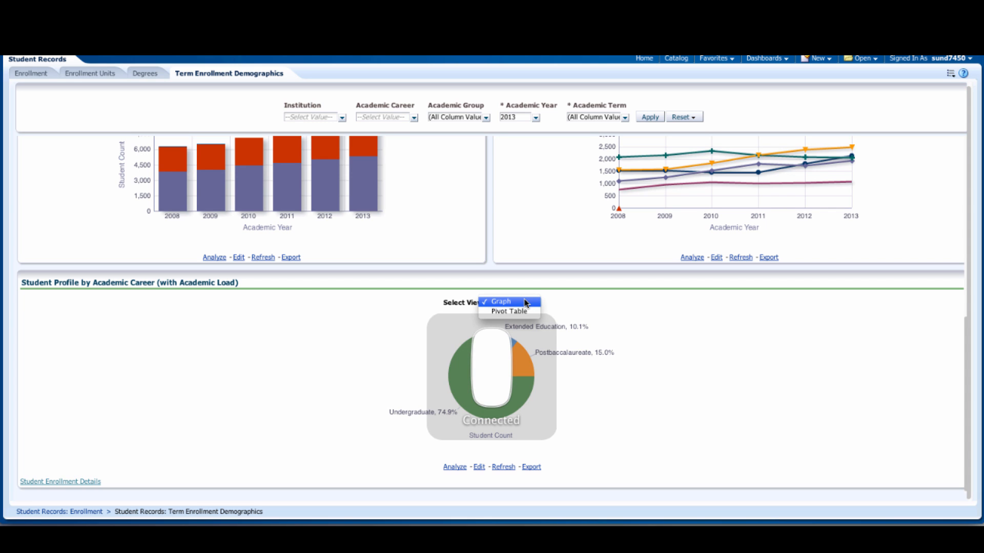
click(90, 375)
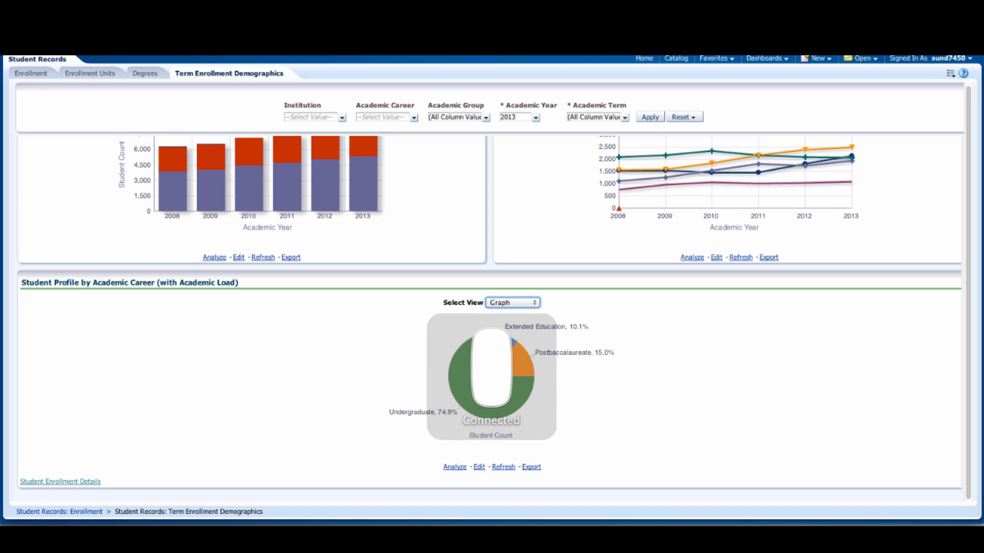
click(77, 484)
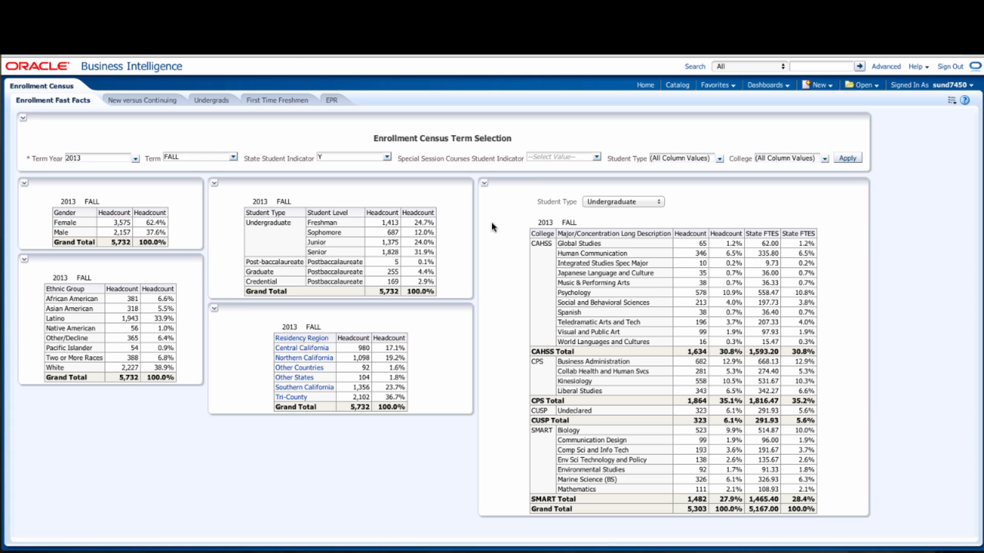
- Filter the Enrollment Fast Facts page to the CAHSS college and apply the selection
click(826, 160)
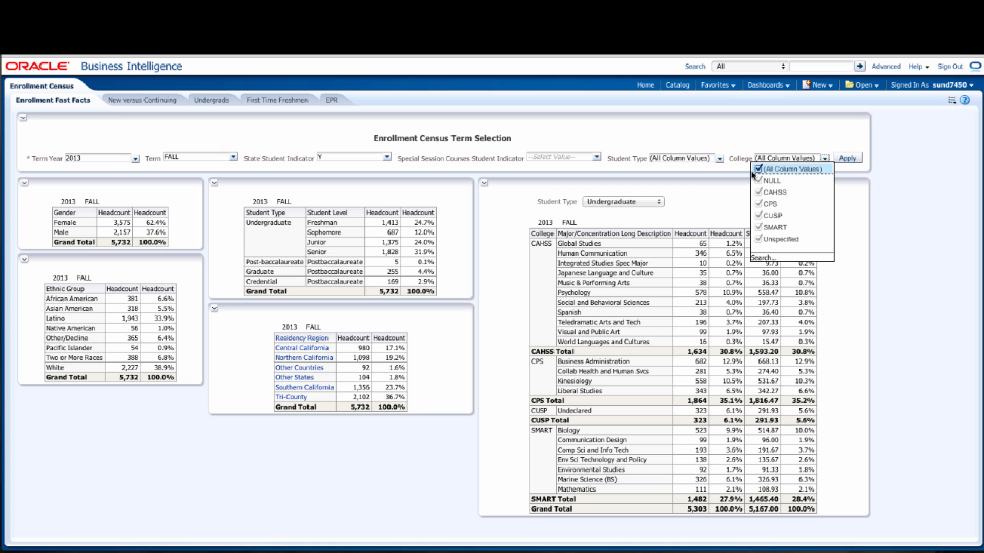
click(758, 170)
click(758, 193)
click(847, 159)
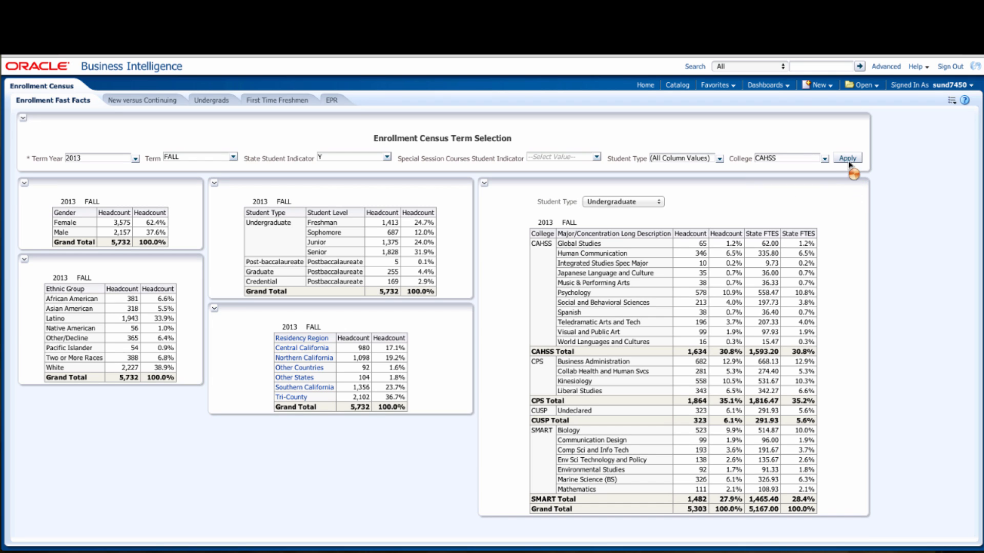
click(842, 157)
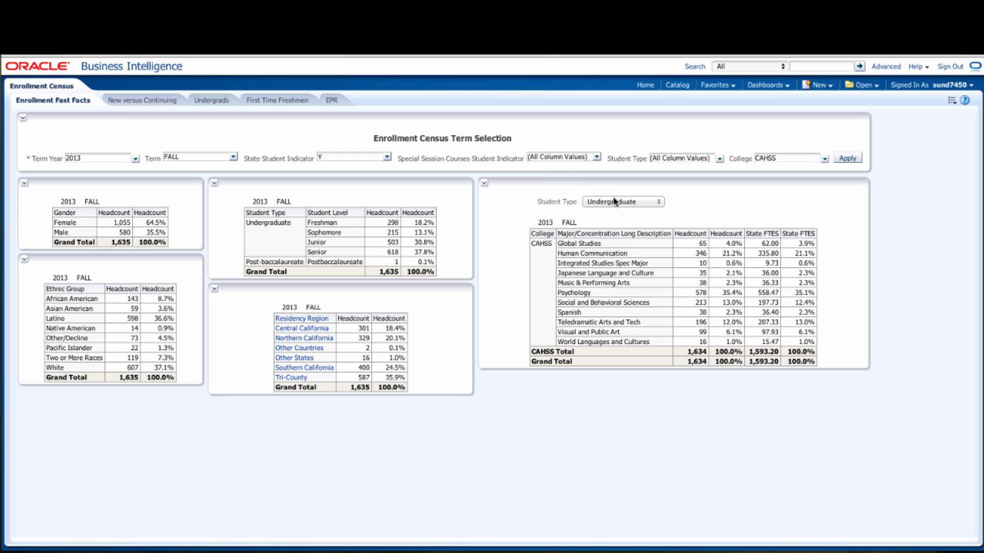
- Show Post-baccalaureate students in the major table and check the choices for the Special Session Courses Student Indicator filter
click(639, 204)
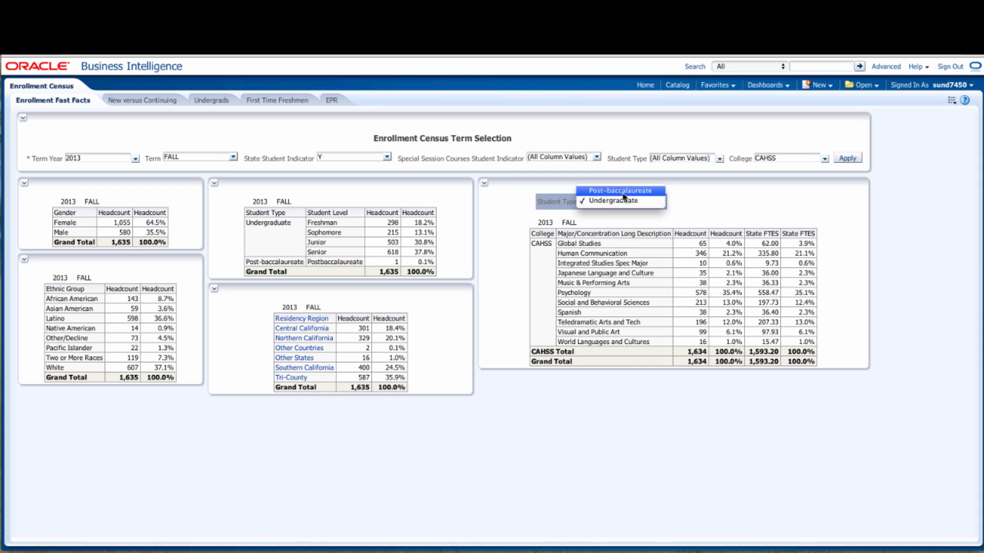
click(603, 193)
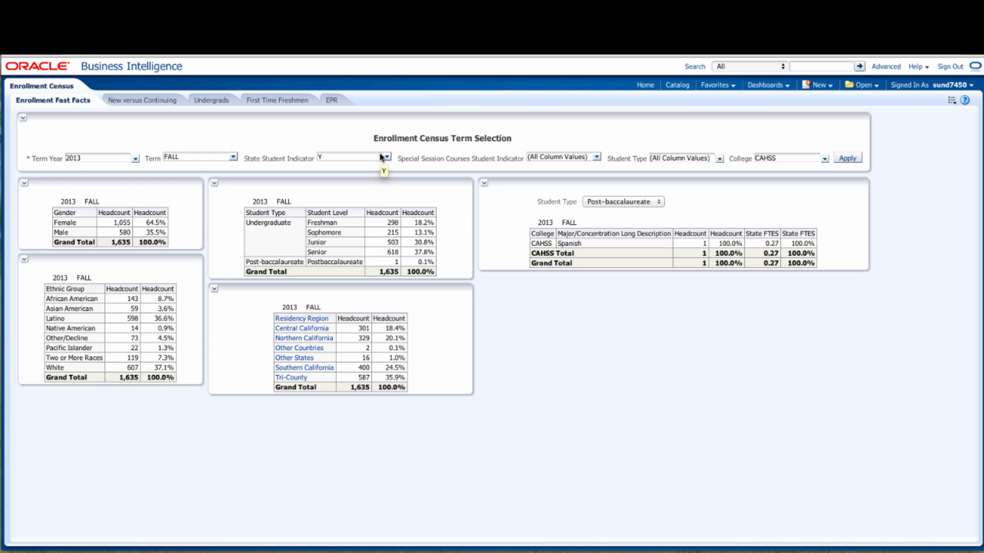
click(597, 157)
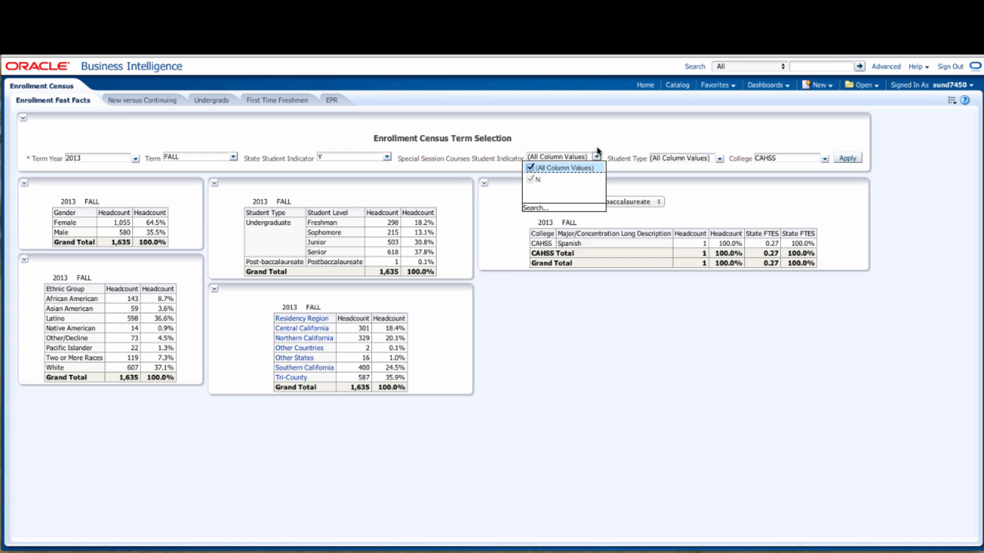
click(589, 136)
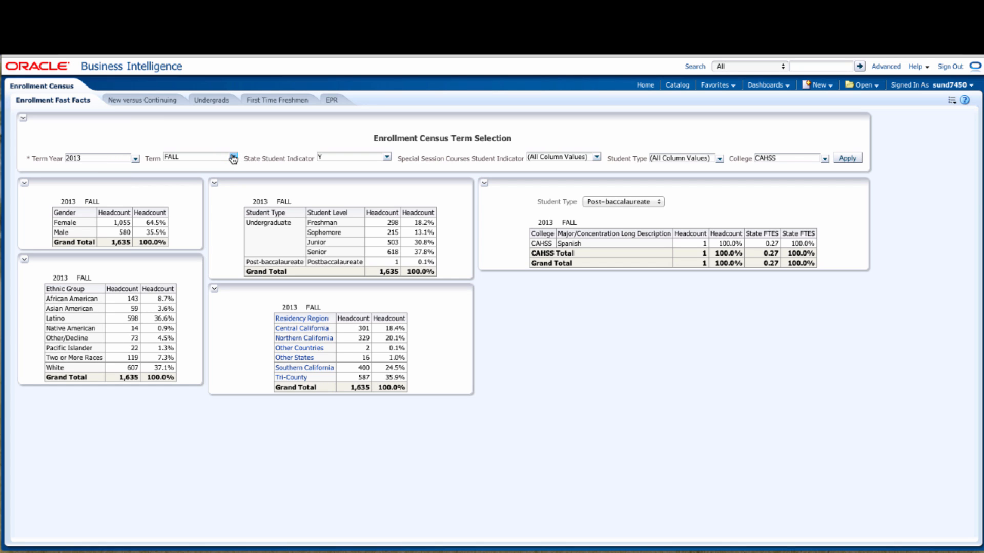
- Reset the College filter to all column values and apply it
click(826, 158)
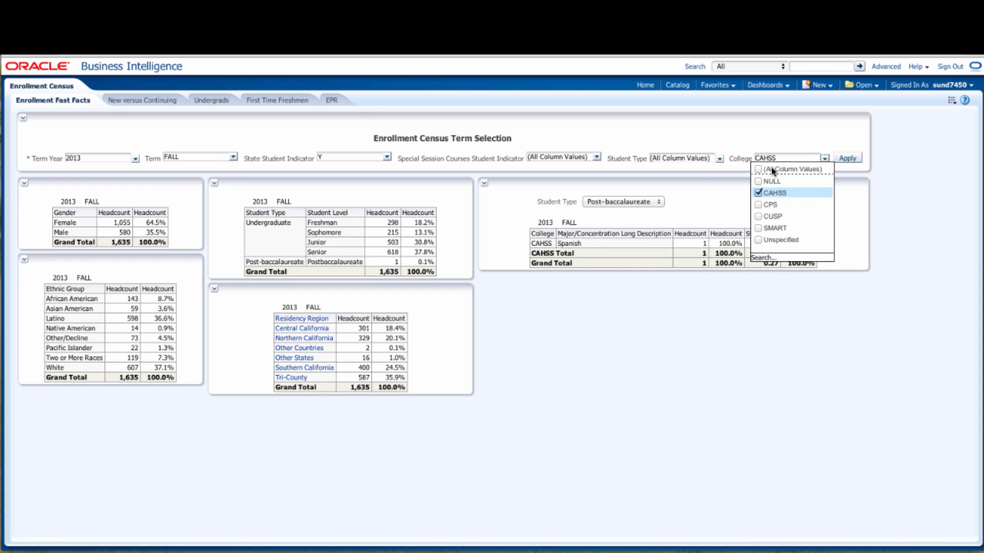
click(759, 169)
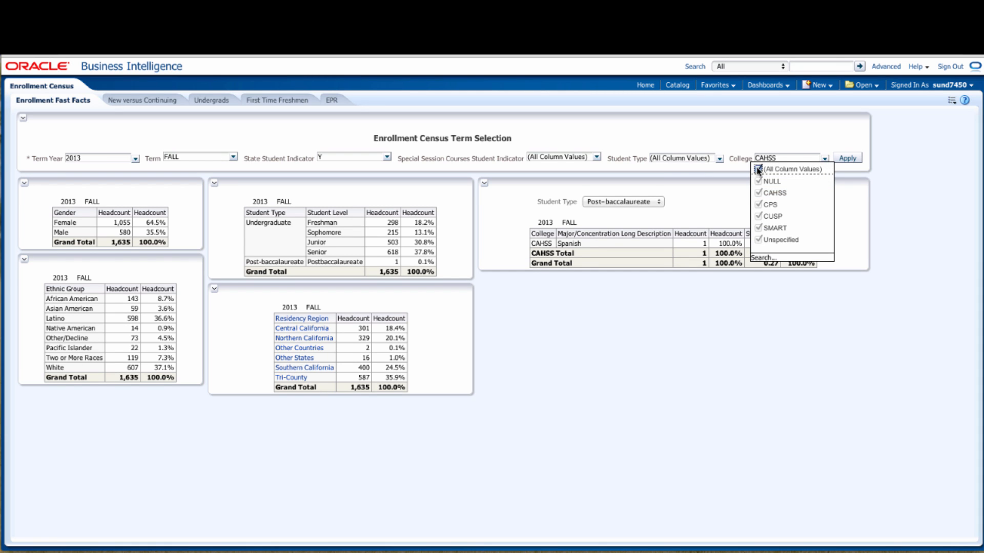
click(846, 159)
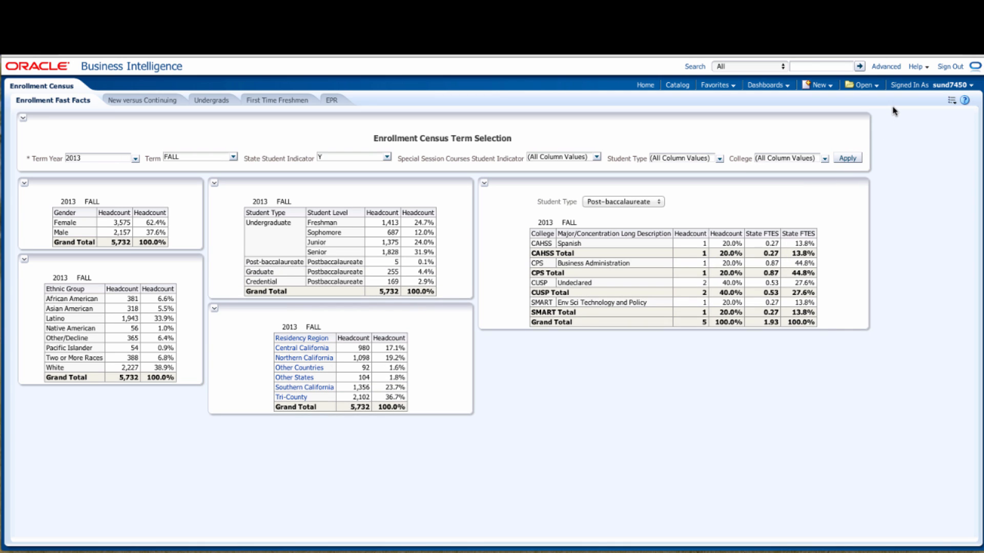
- Check the page options for exporting, bookmarking and saving the current customization
click(952, 102)
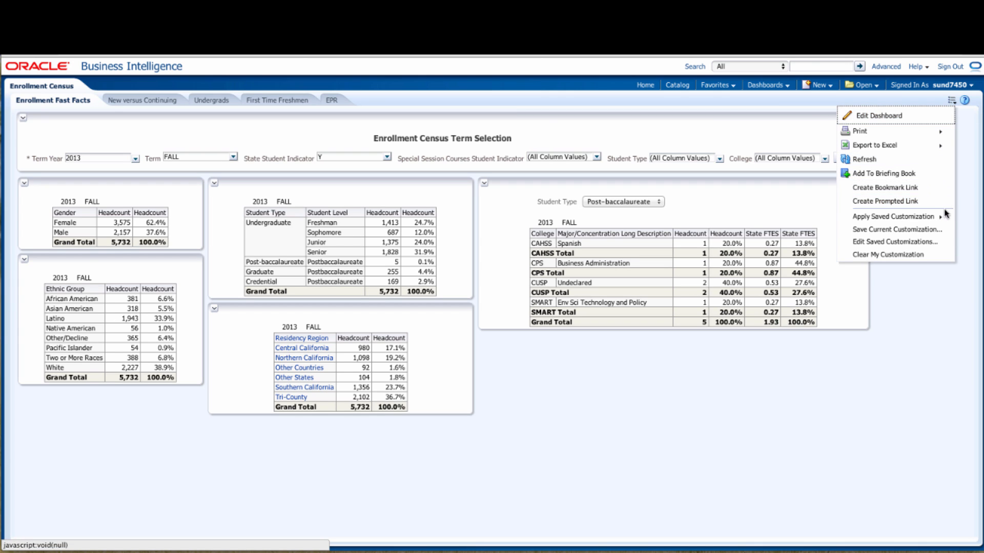
mouse_move(925, 220)
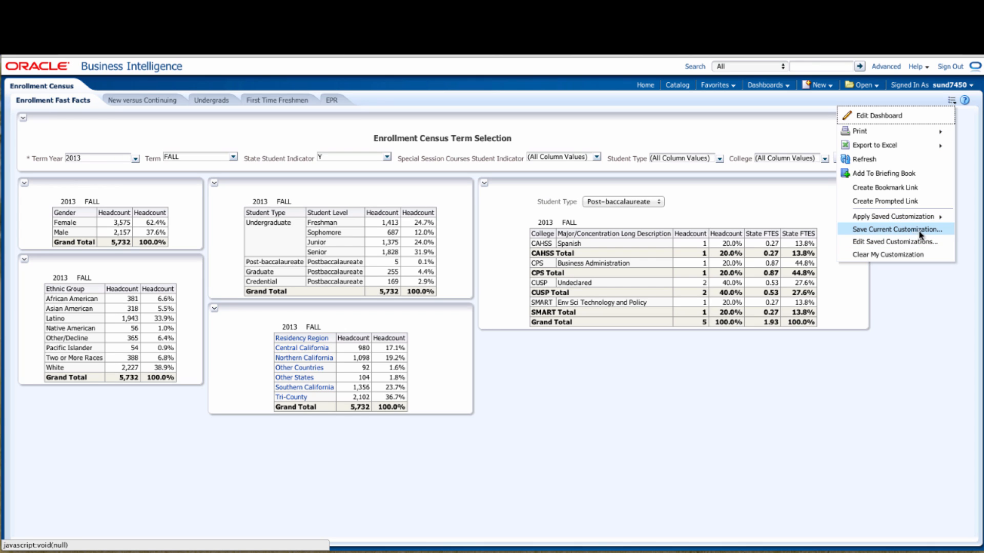
click(712, 376)
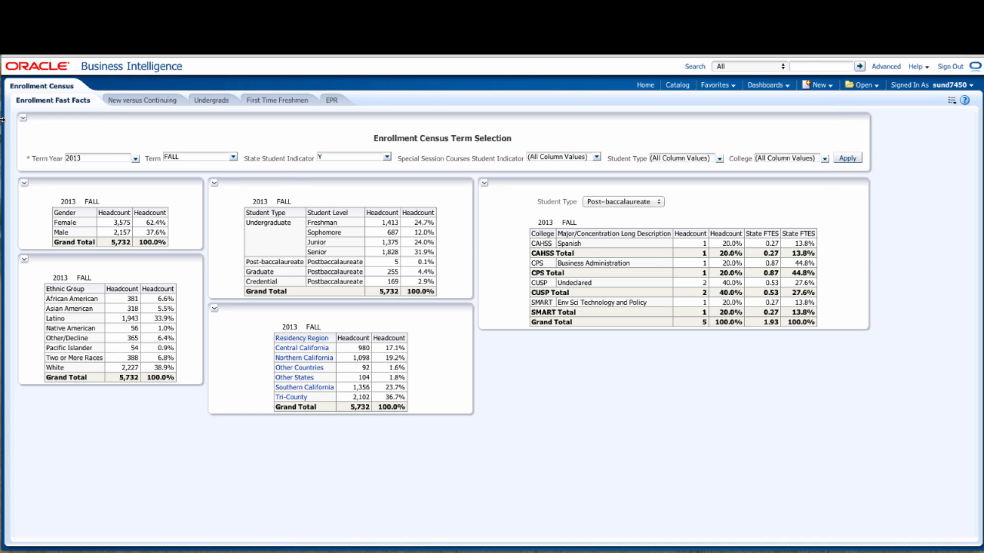
- View the New versus Continuing page and open the Undergrads page
click(173, 101)
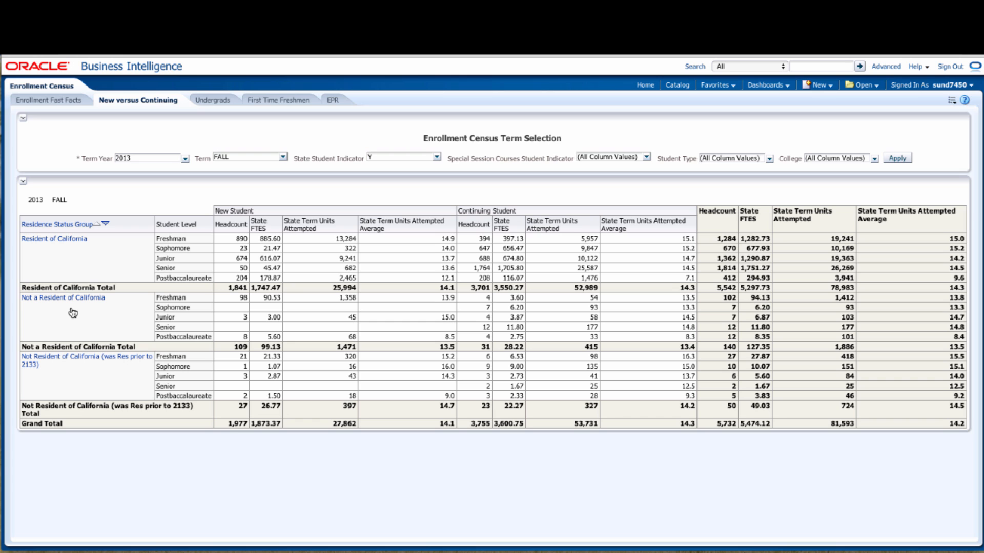
click(222, 102)
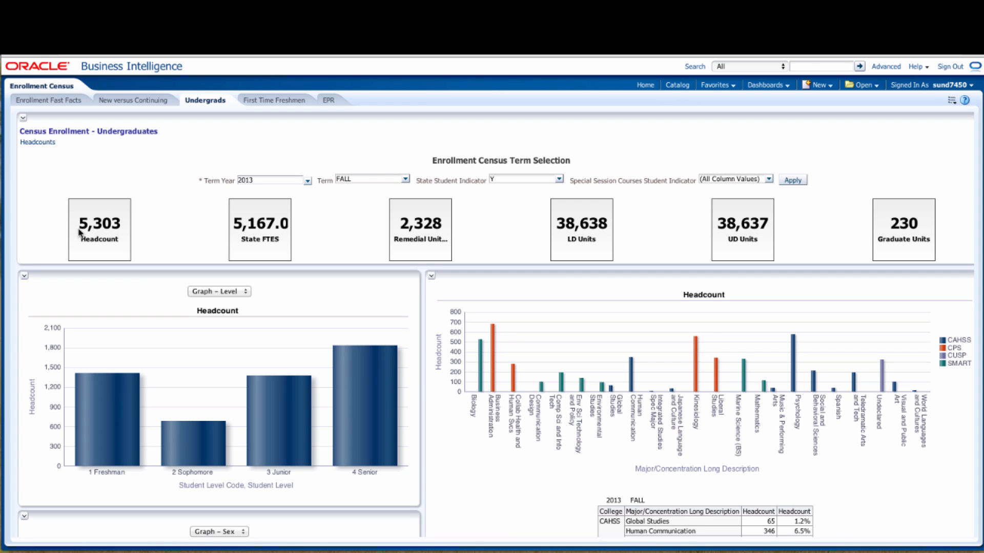
scroll(183, 242, right, 2)
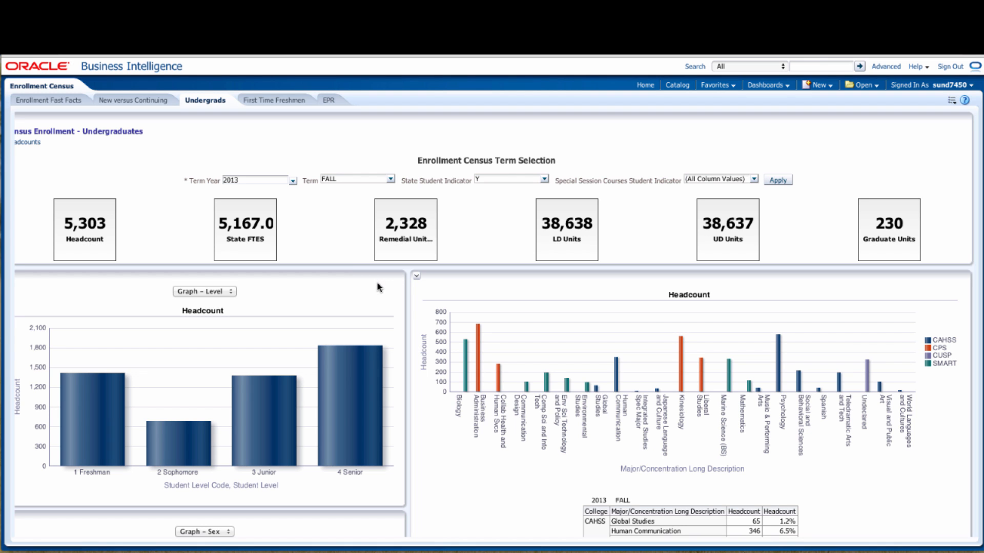
- Check the view choices of the undergraduate headcount by level graph and examine the headcount chart and table by major
scroll(377, 287, down, 3)
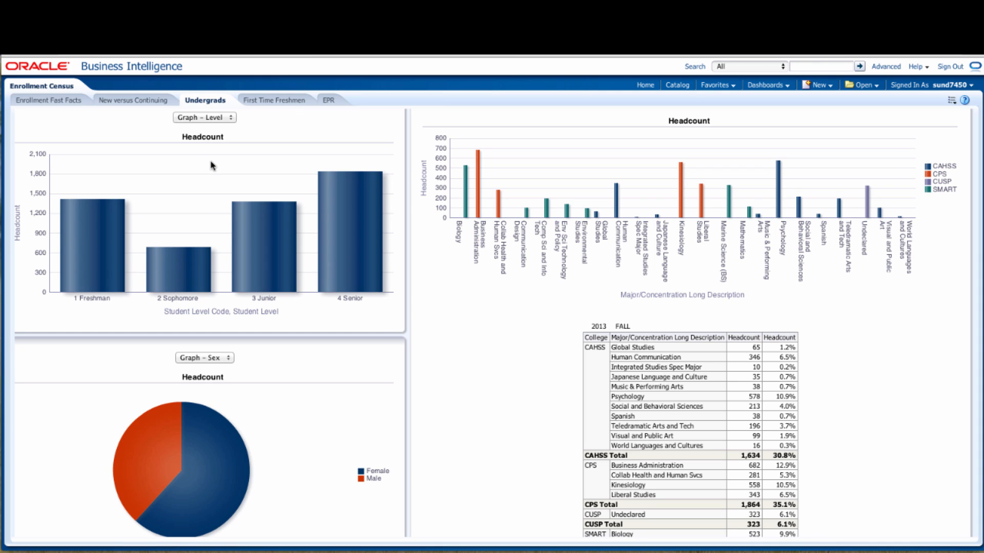
click(210, 117)
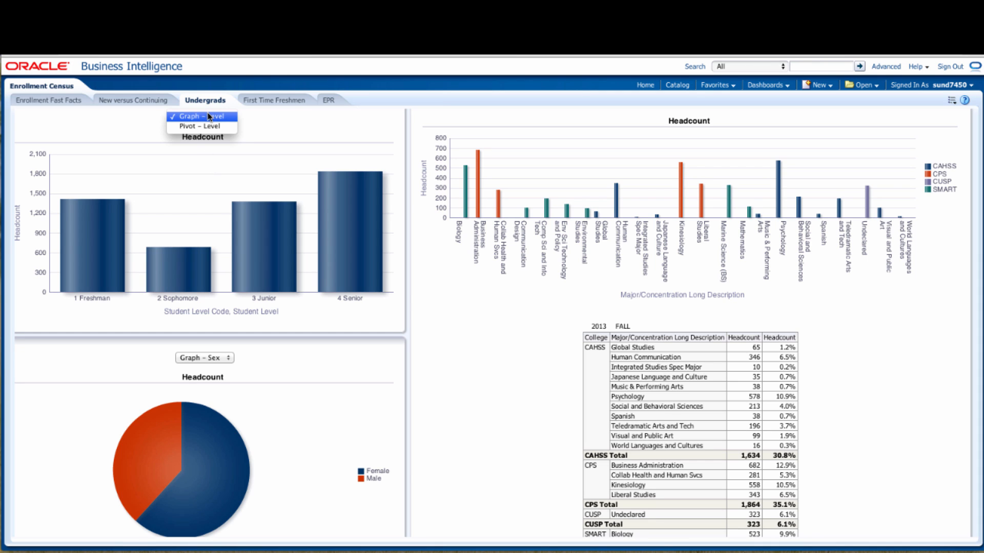
click(318, 127)
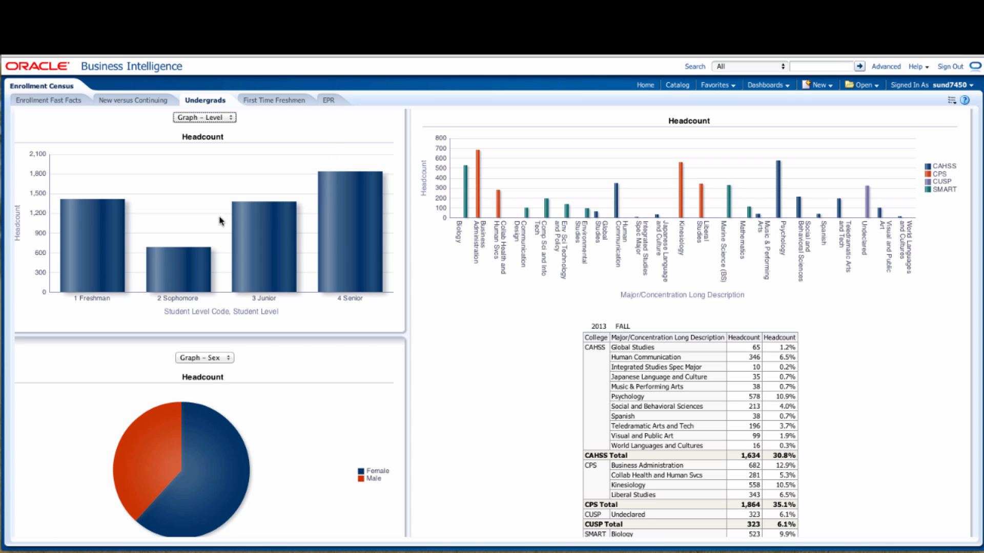
scroll(630, 276, up, 3)
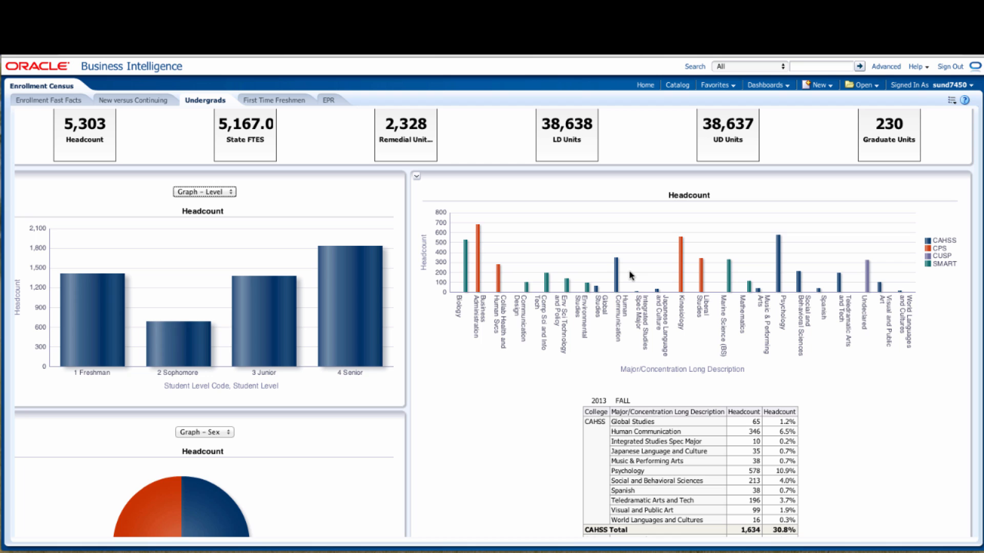
scroll(630, 275, down, 3)
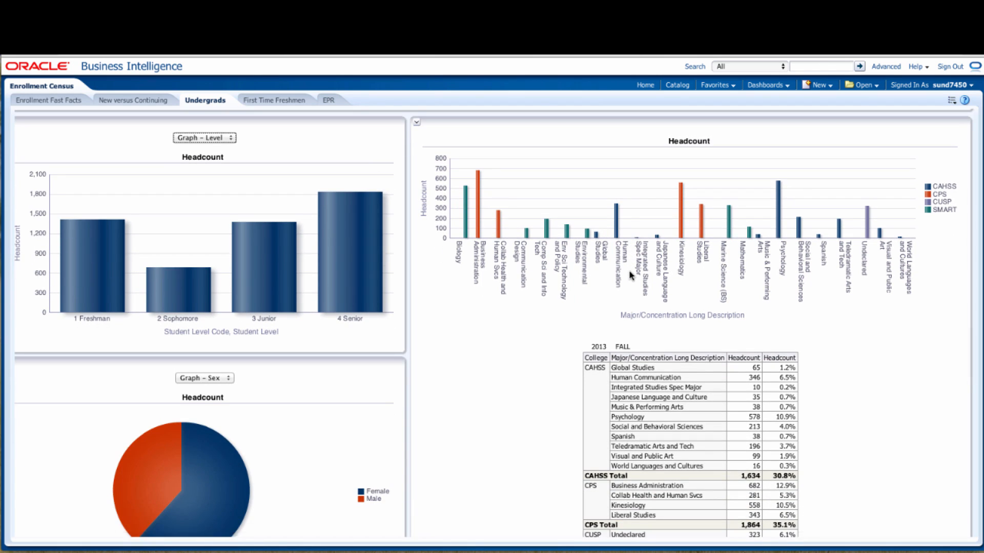
scroll(630, 275, down, 5)
scroll(630, 275, down, 3)
scroll(630, 275, up, 3)
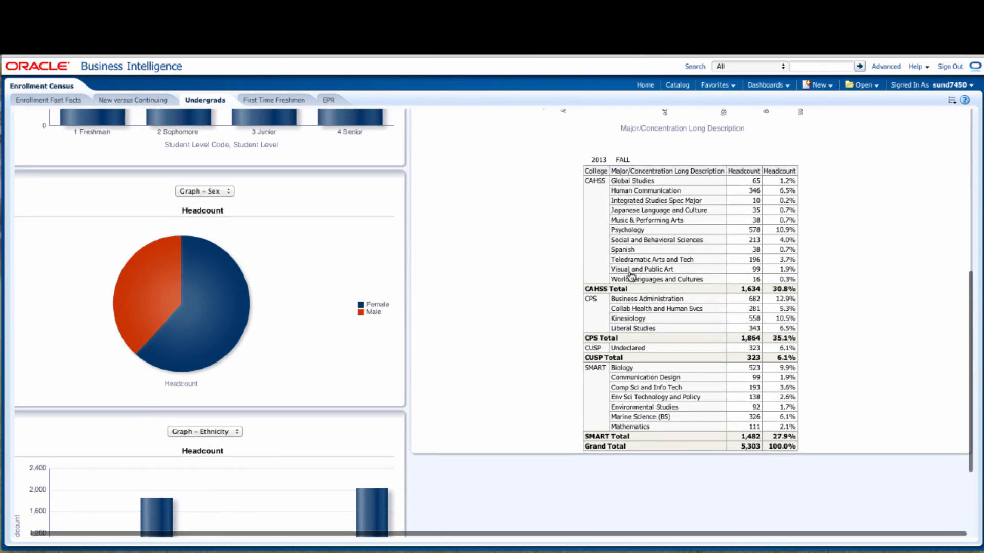
scroll(631, 275, up, 4)
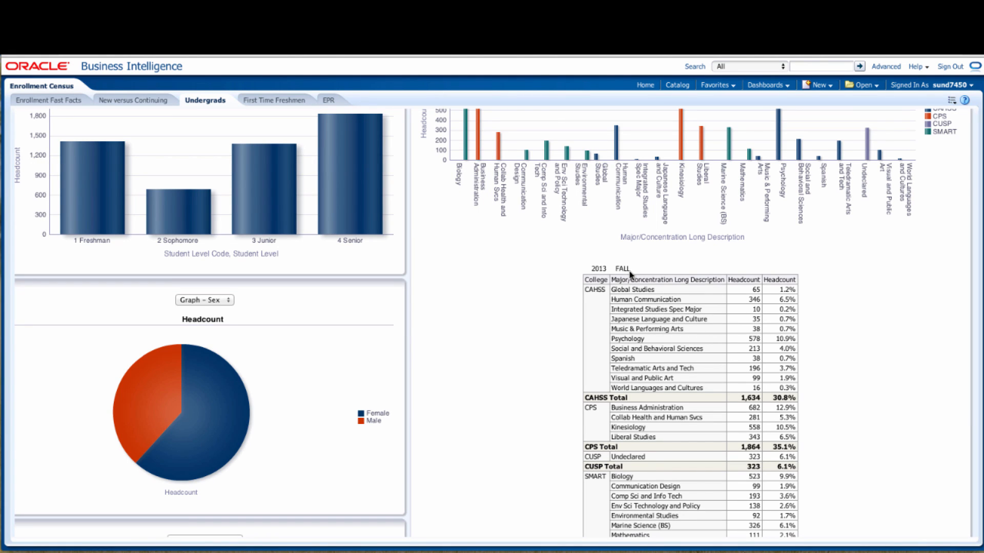
- Switch the undergraduate headcount by ethnicity chart to the Graph - URM view
scroll(630, 275, down, 6)
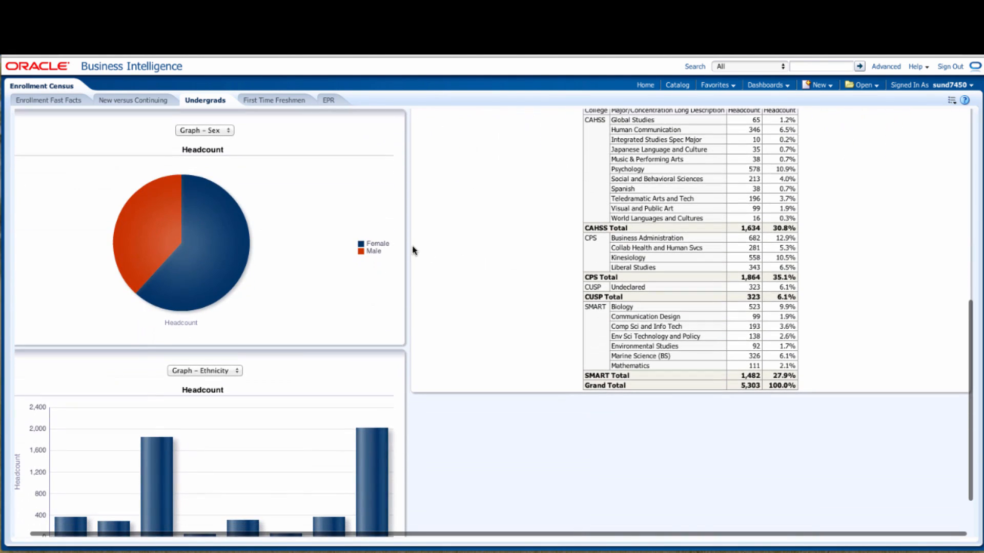
scroll(313, 260, down, 2)
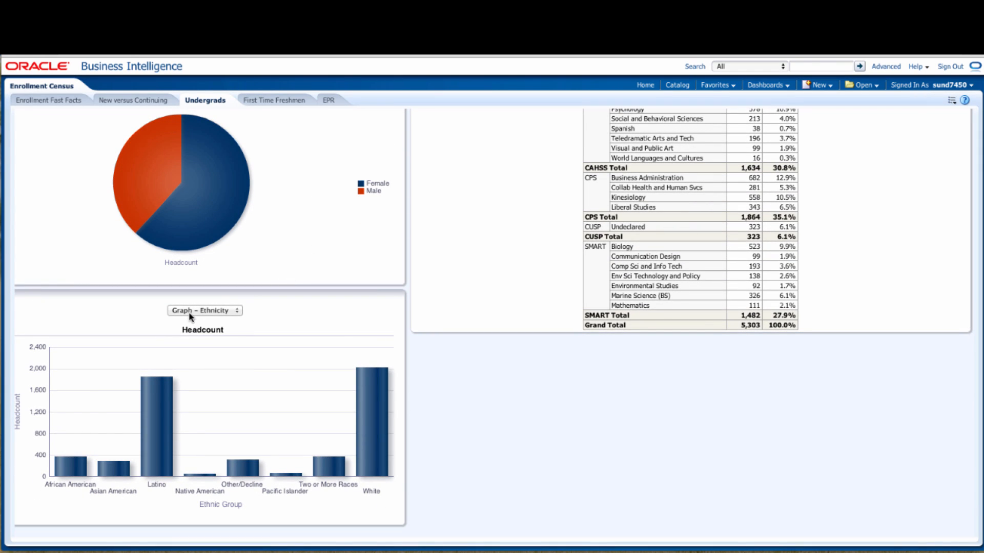
click(190, 312)
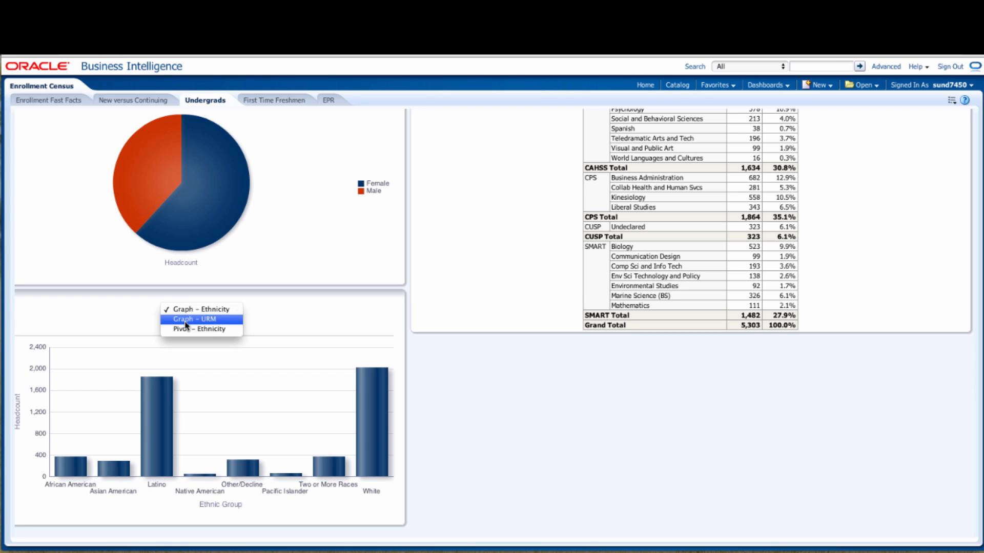
click(186, 321)
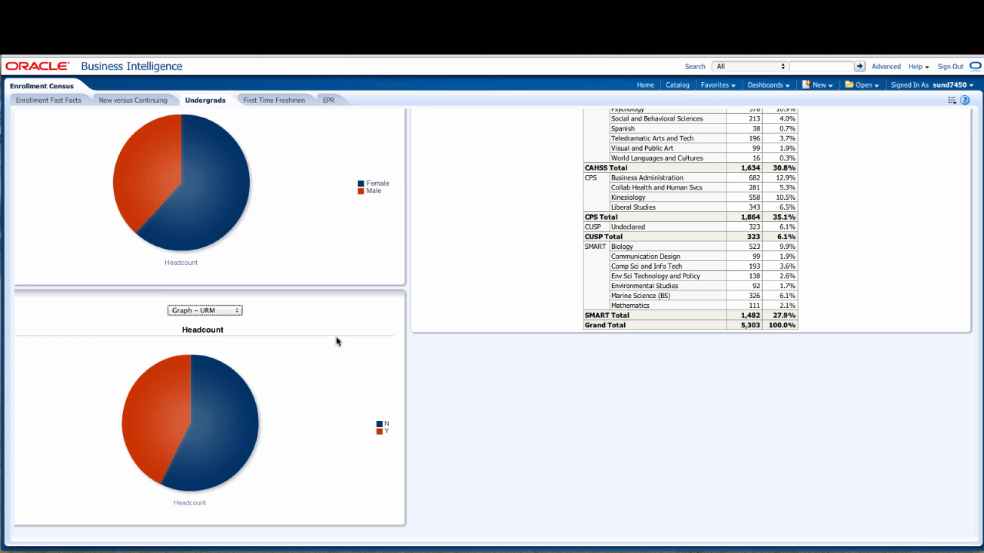
- Open the First Time Freshmen page and inspect the headcount details in the Sex and Region pie charts by college
scroll(337, 341, up, 10)
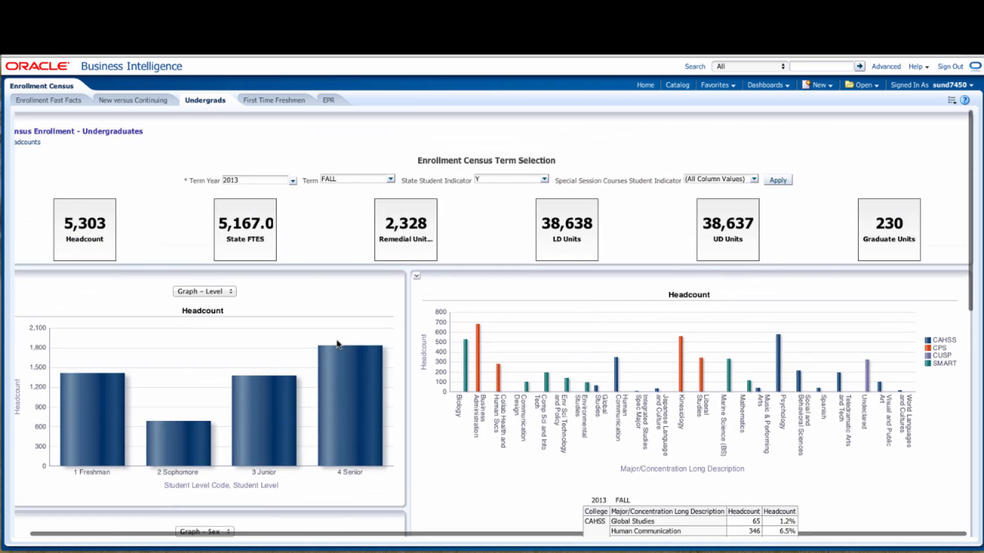
click(279, 102)
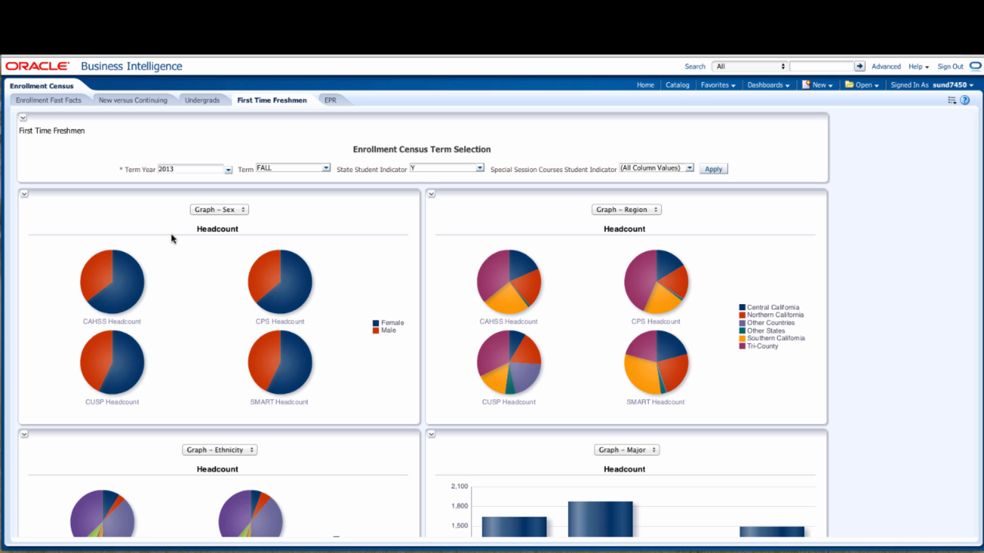
mouse_move(300, 368)
mouse_move(259, 374)
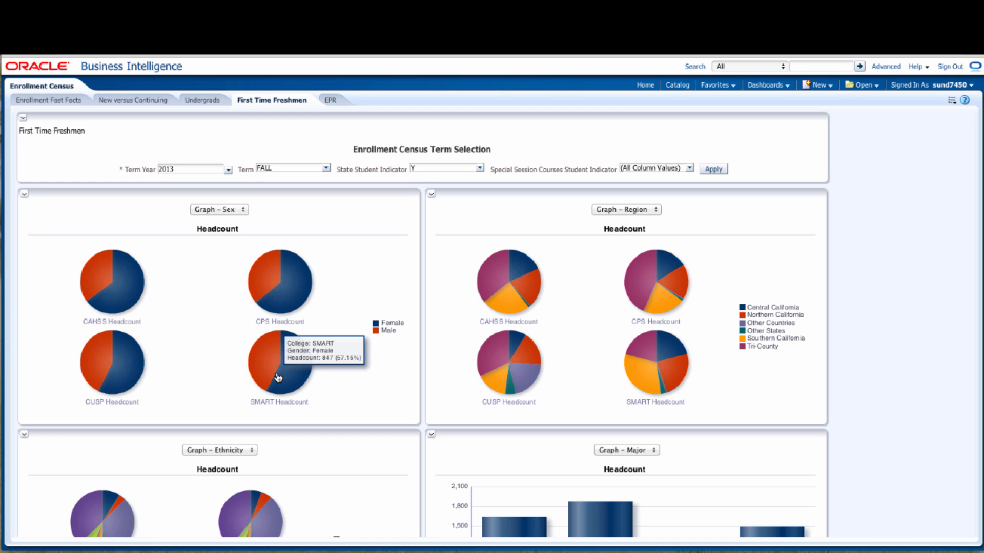
mouse_move(291, 304)
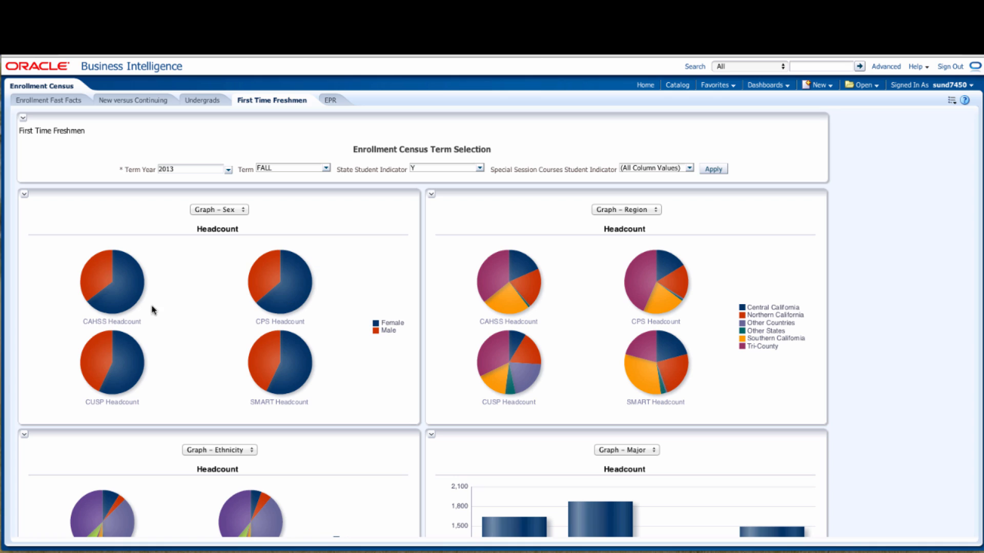
mouse_move(102, 311)
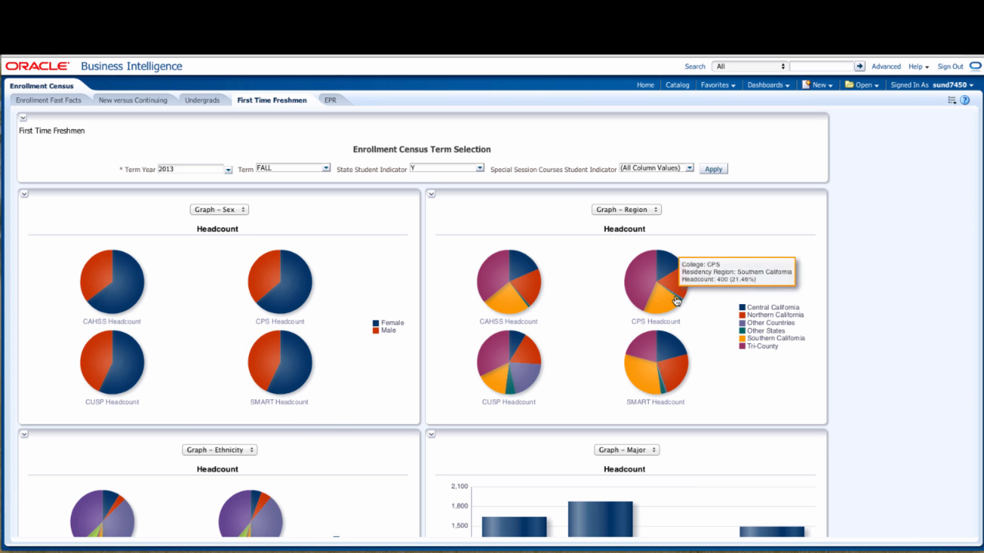
mouse_move(626, 288)
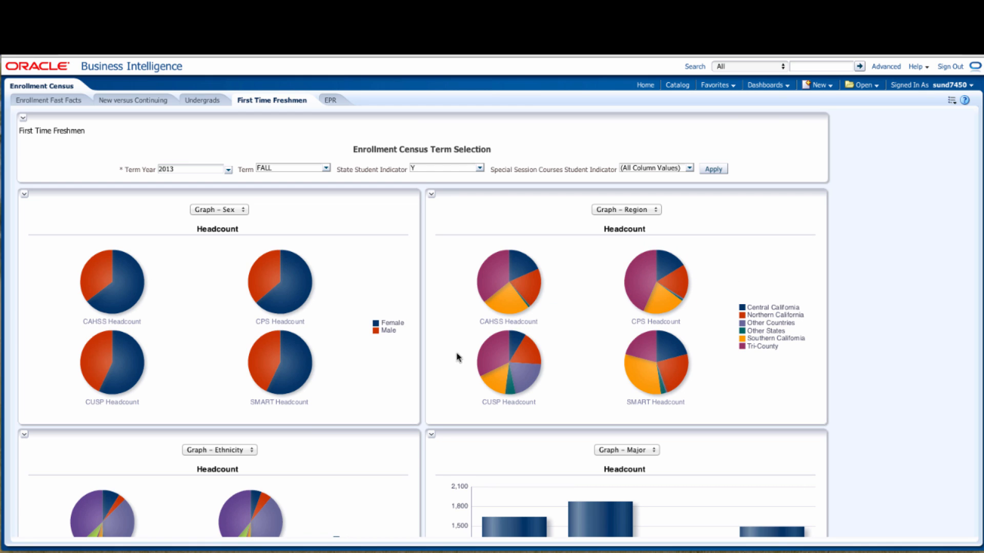
- View the First Time Freshmen headcount graphs by ethnicity and by major
scroll(300, 420, down, 5)
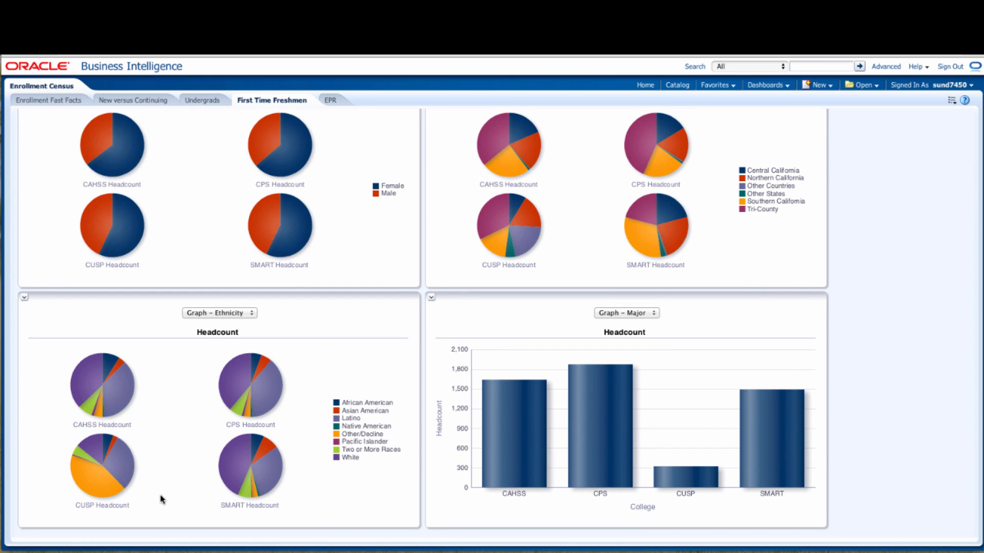
scroll(183, 477, up, 3)
scroll(183, 476, up, 2)
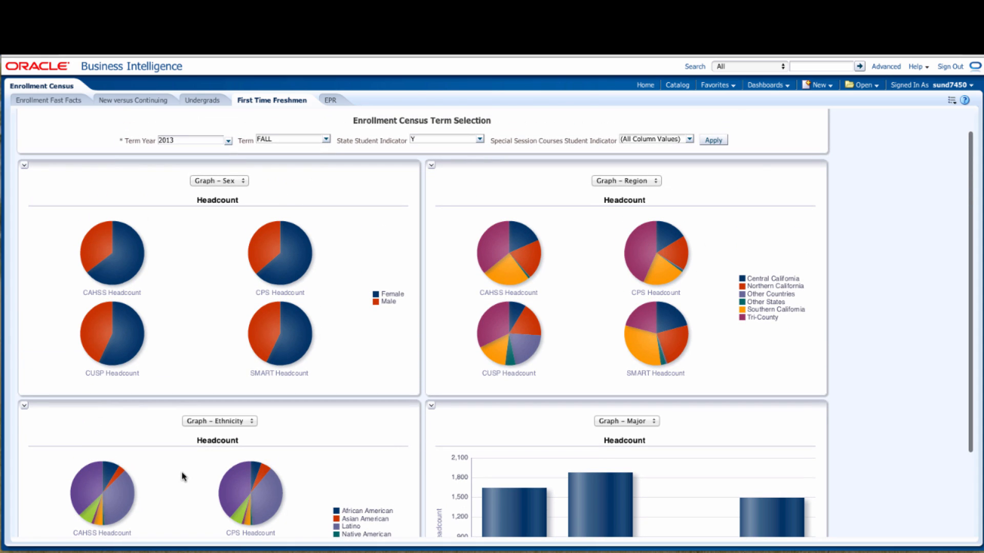
- Check the view choices of the First Time Freshmen headcount graphs by sex and by major
click(218, 182)
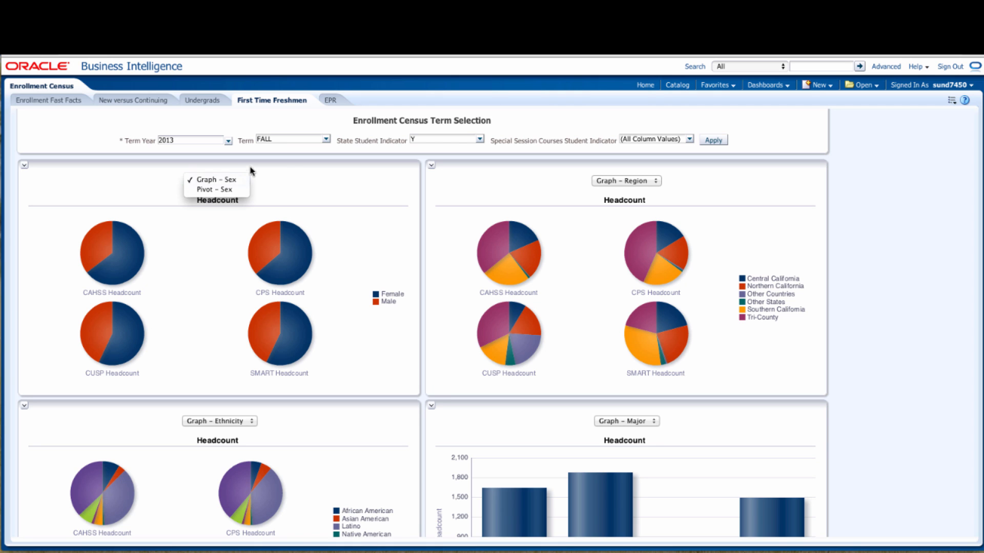
click(348, 183)
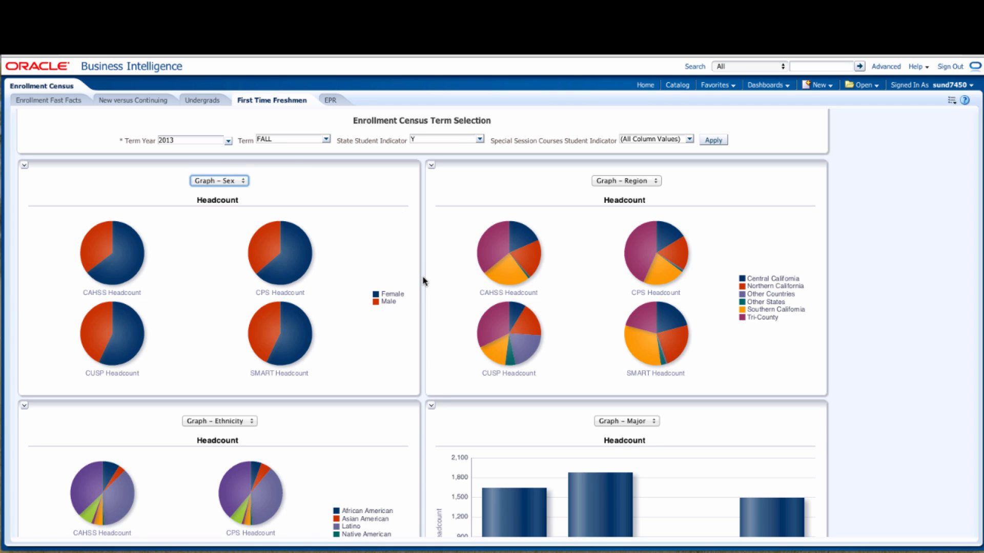
scroll(421, 287, down, 3)
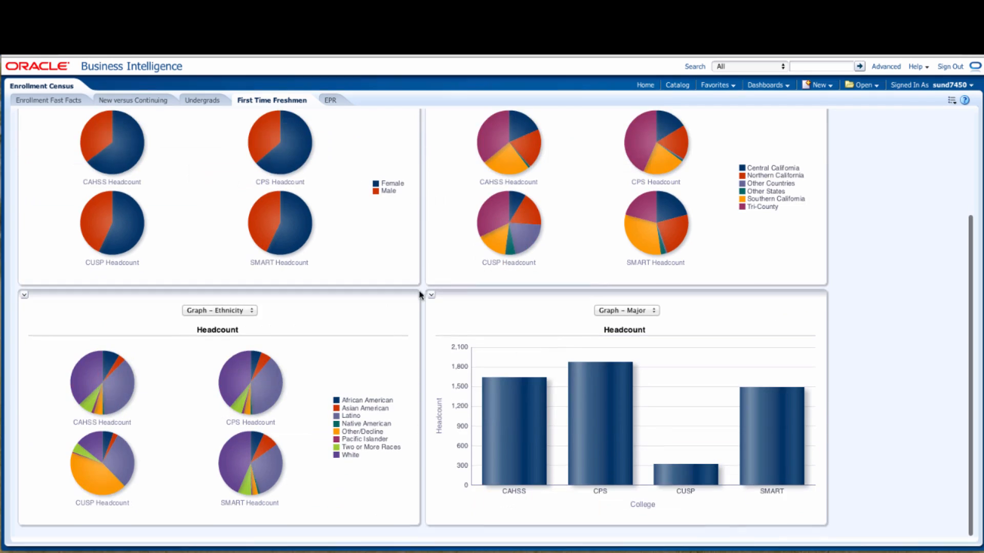
click(630, 311)
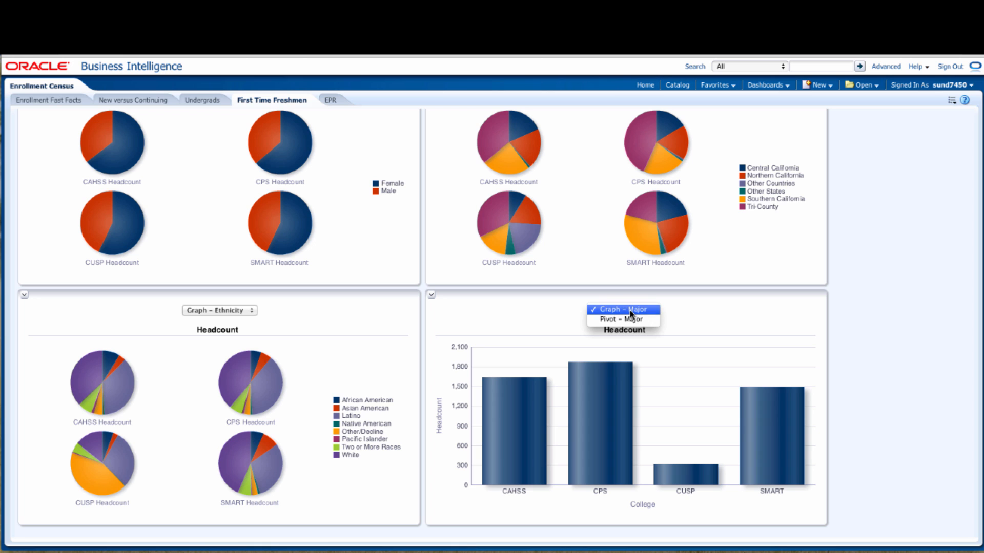
click(530, 310)
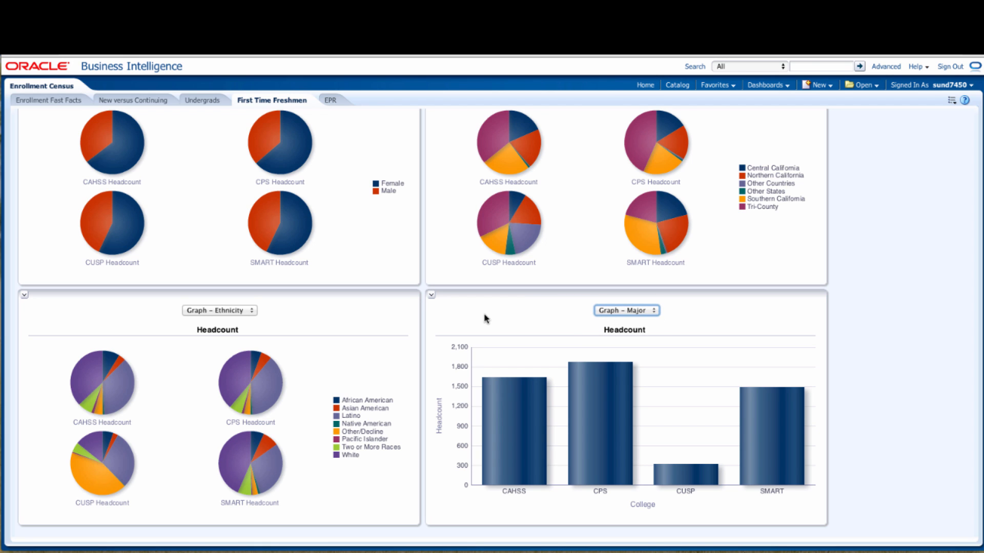
scroll(481, 315, up, 3)
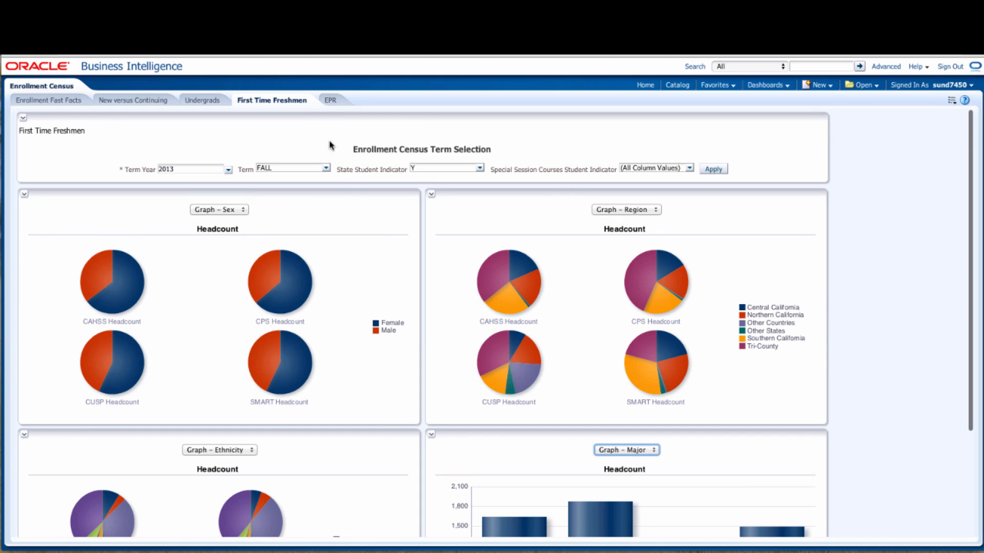
- Open the EPR page of the Enrollment Census dashboard and review its headcount and FTES tables by residency status
click(330, 102)
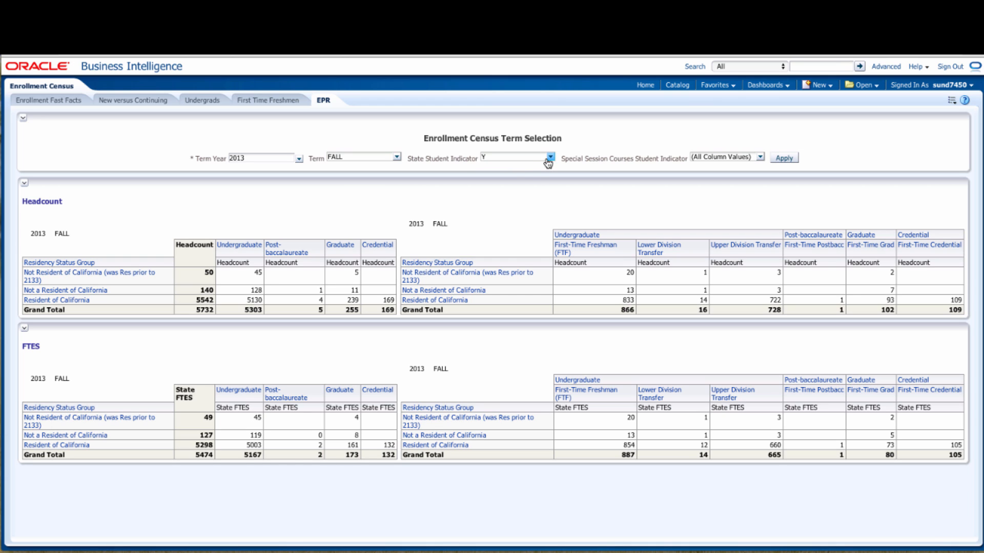
click(90, 275)
- Open the Academic Program Review dashboard and examine its headcount chart and the tables by student level, ethnic group and gender
click(766, 87)
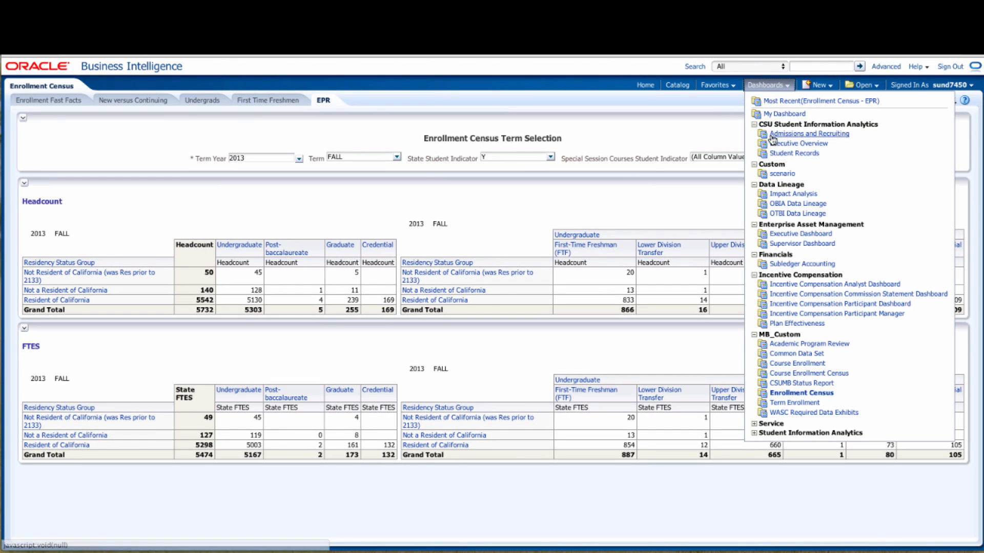
click(789, 346)
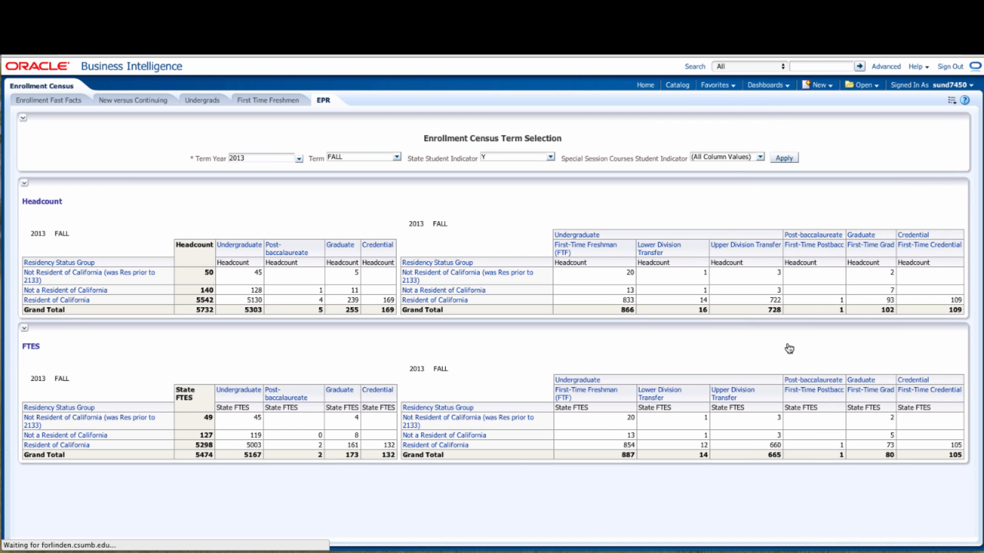
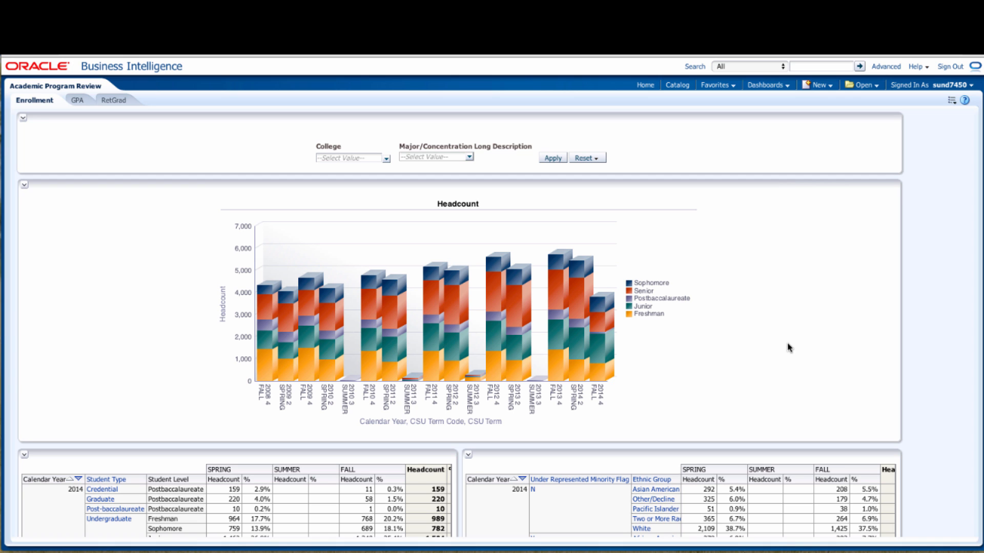
scroll(778, 361, down, 2)
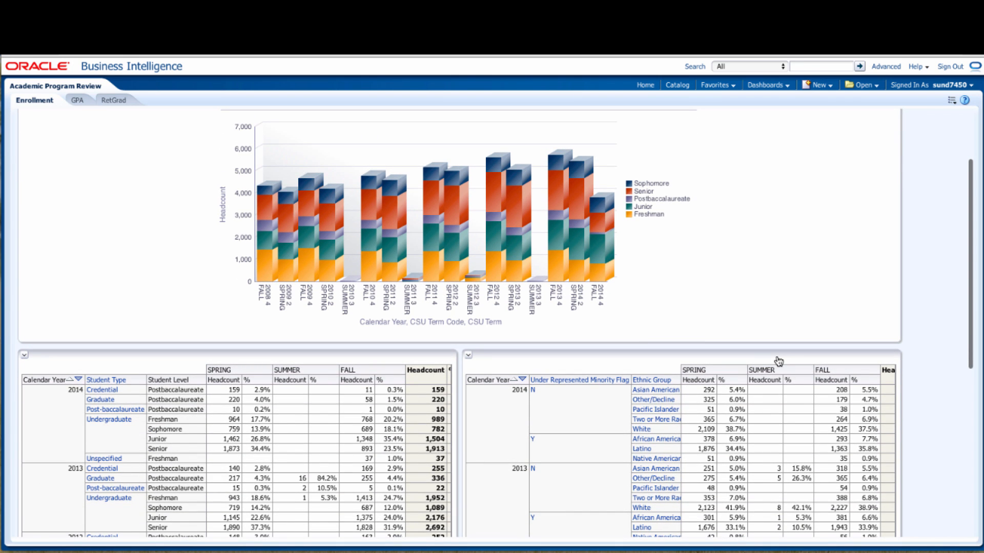
scroll(619, 338, down, 2)
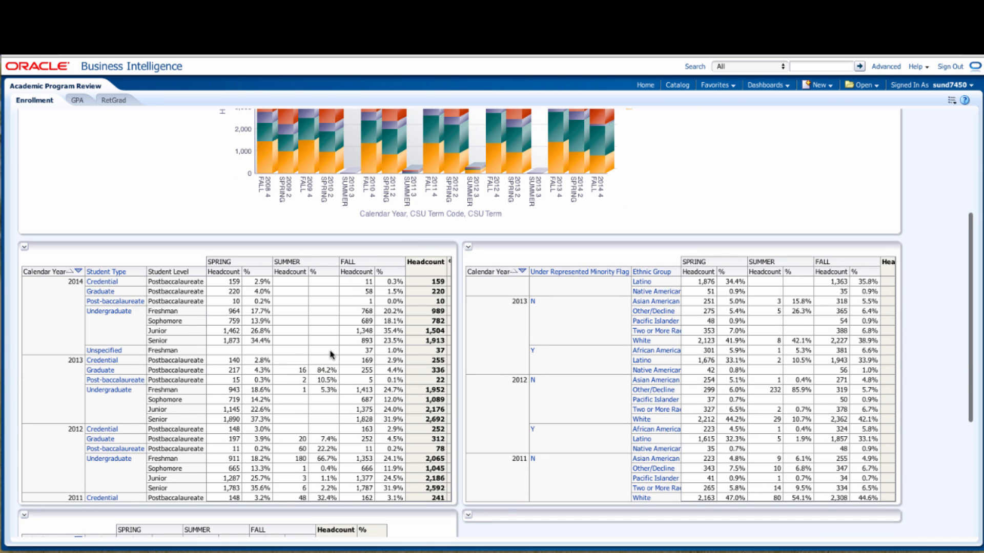
scroll(333, 354, down, 2)
scroll(621, 213, up, 5)
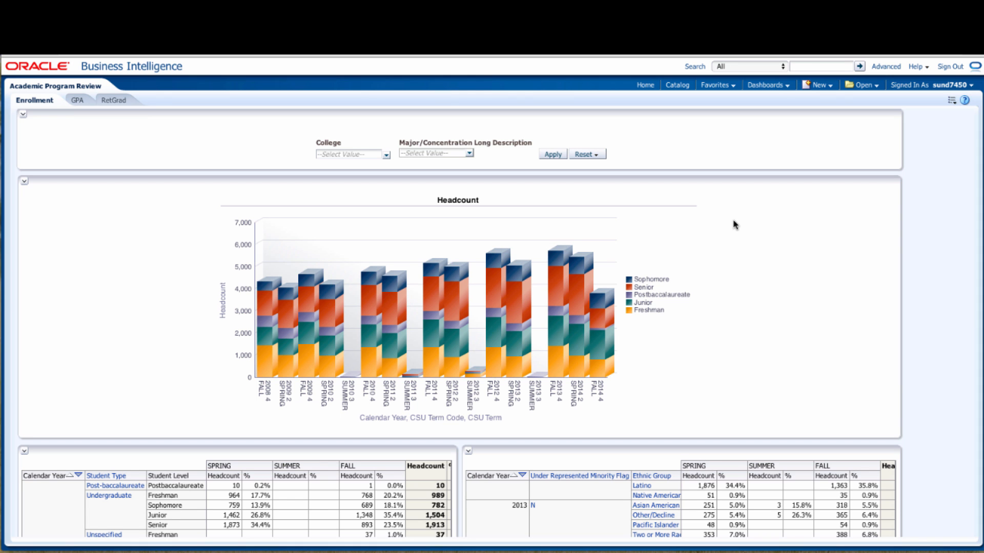
scroll(754, 238, down, 1)
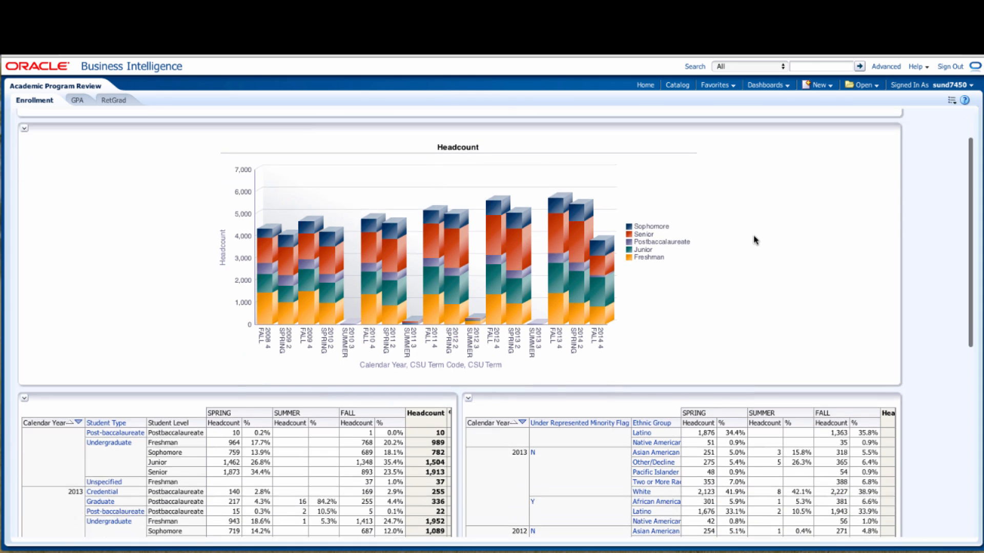
scroll(754, 238, down, 3)
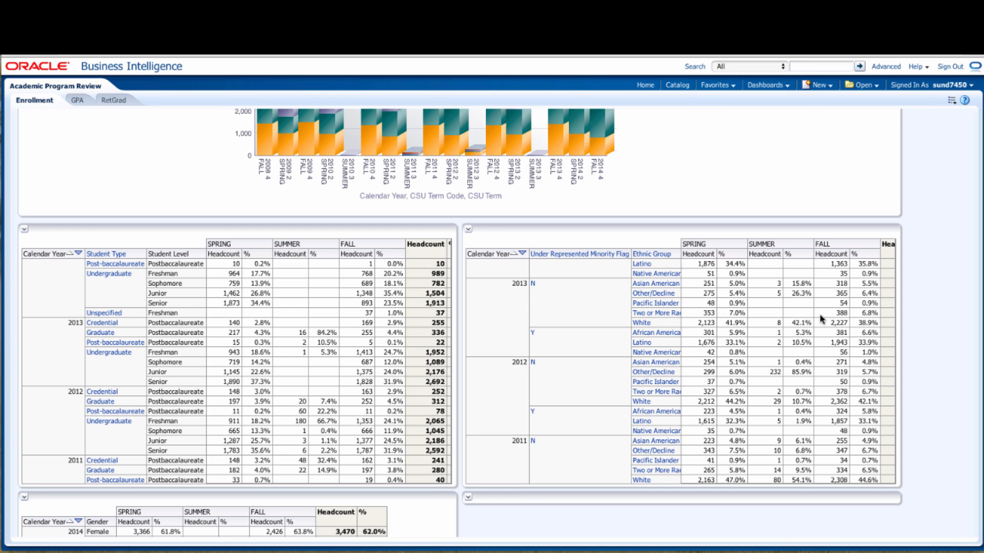
scroll(820, 314, down, 3)
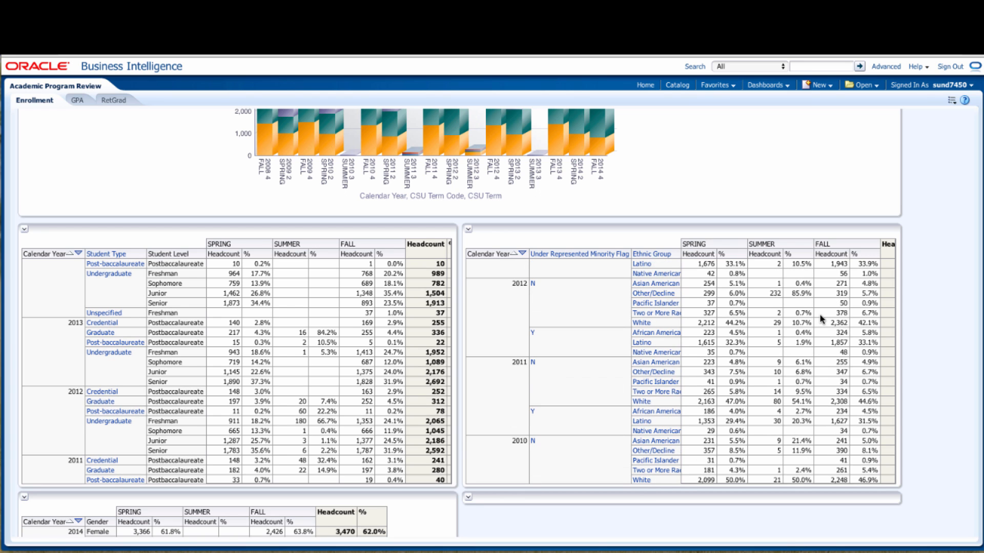
scroll(134, 533, down, 1)
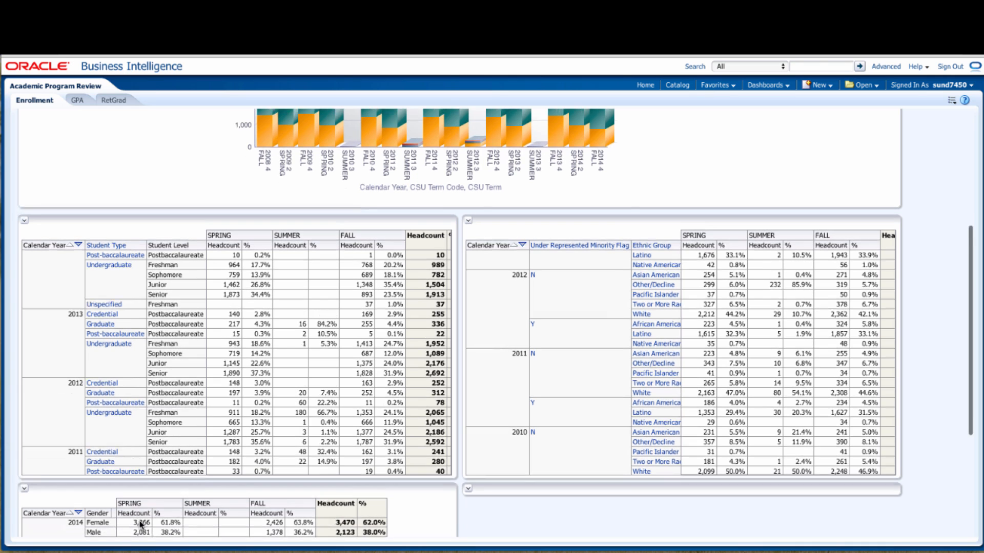
scroll(208, 515, up, 3)
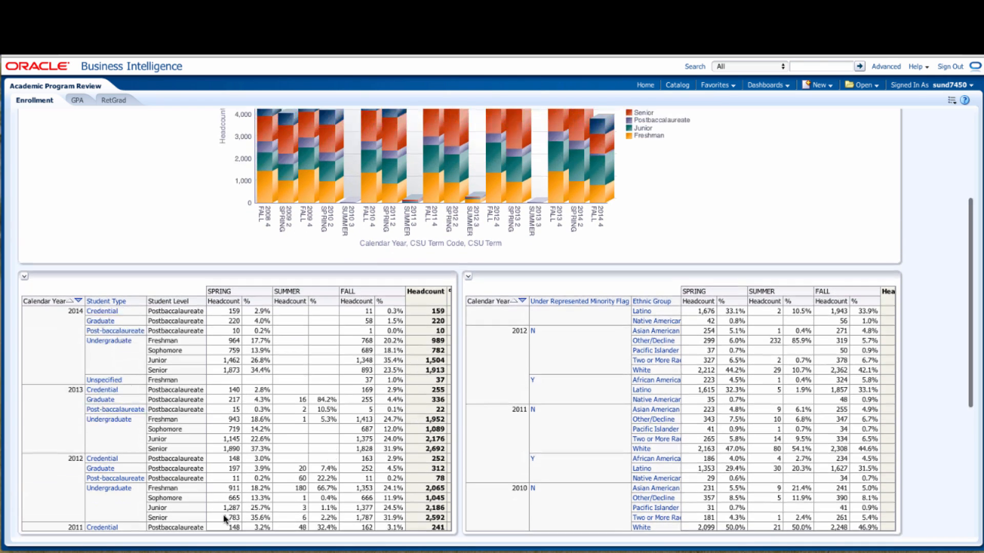
scroll(177, 197, up, 5)
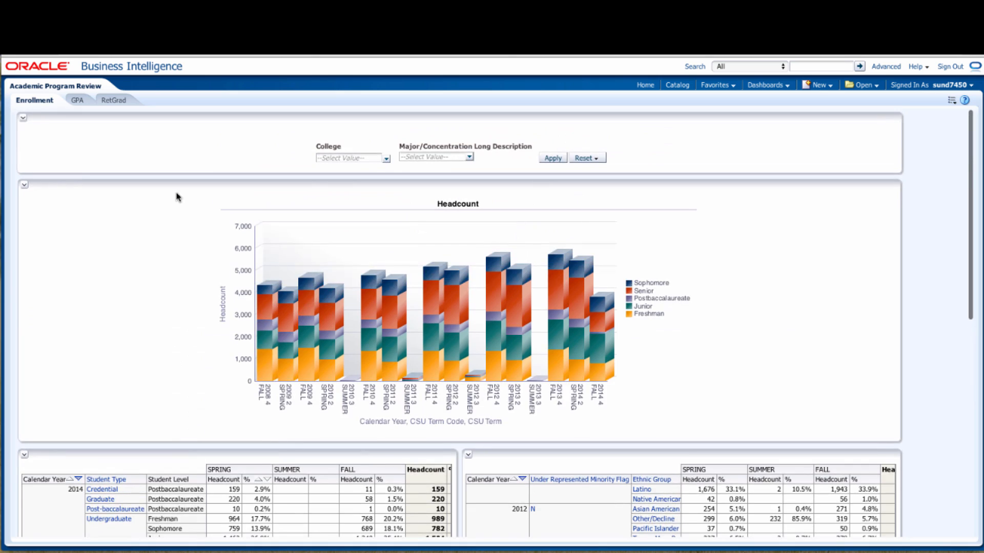
- Filter the Enrollment page to the Biology major and review the resulting headcount chart and tables
click(469, 157)
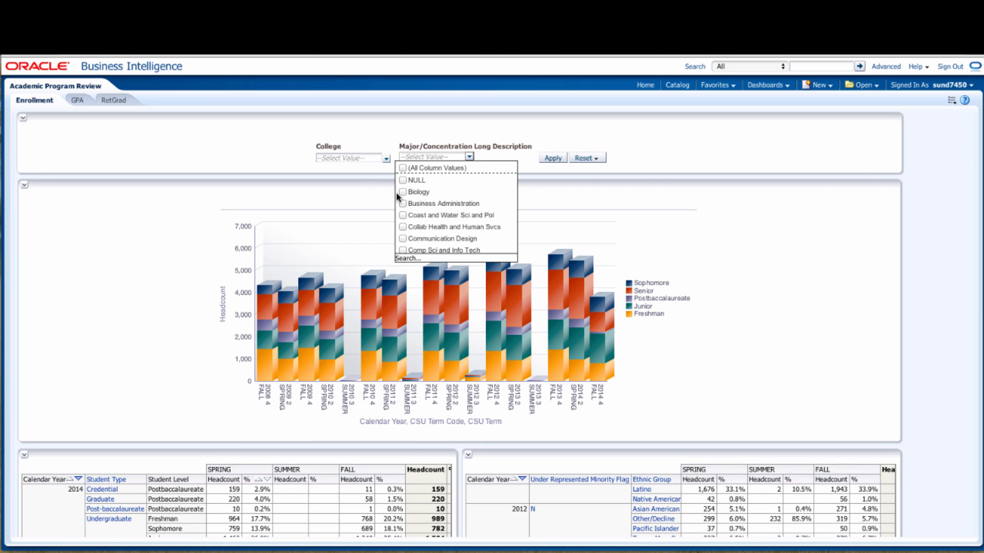
click(403, 192)
click(545, 158)
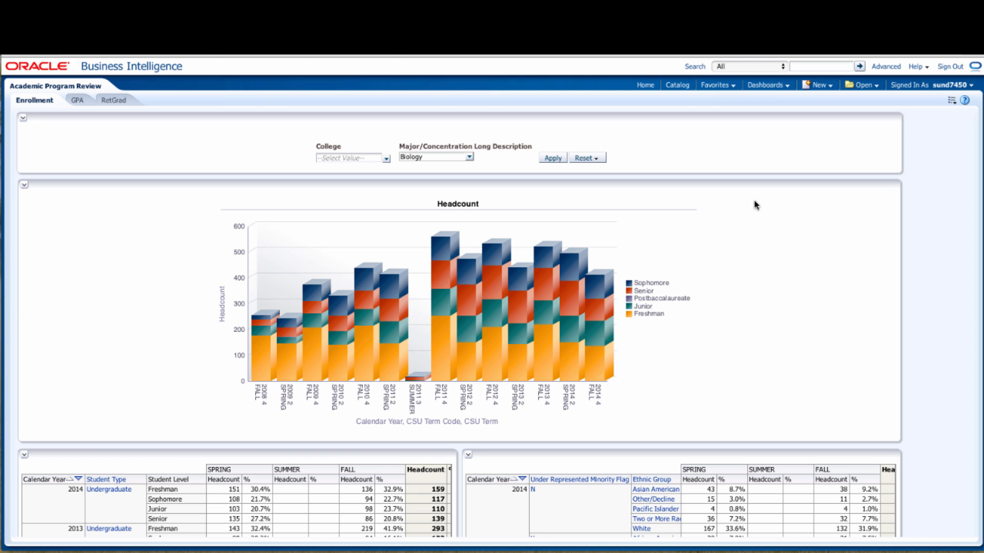
scroll(754, 205, down, 3)
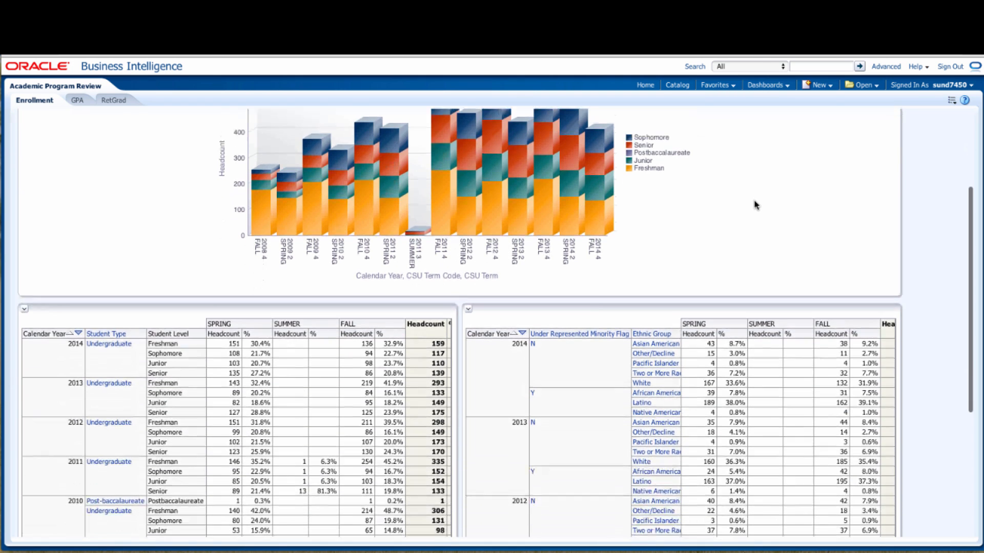
scroll(755, 205, down, 2)
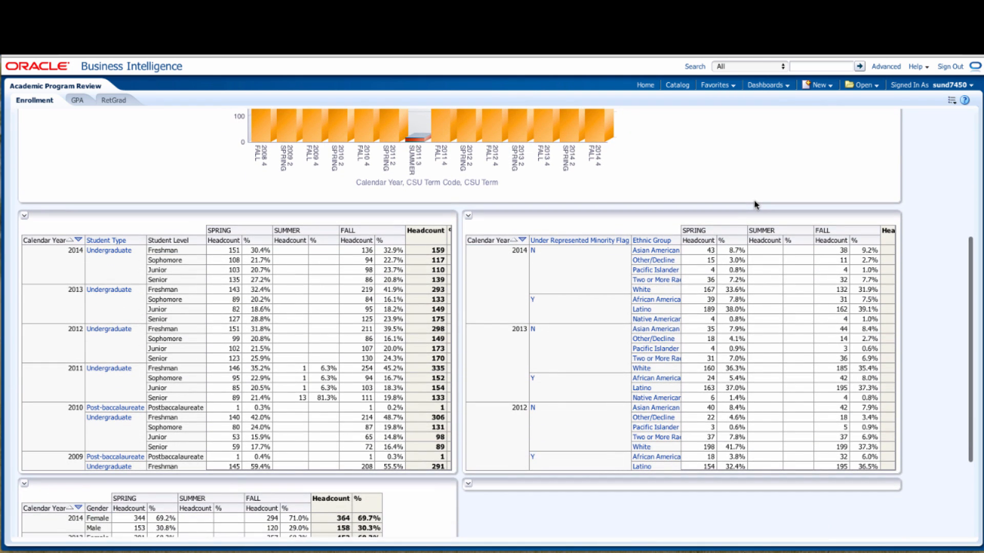
scroll(754, 205, down, 1)
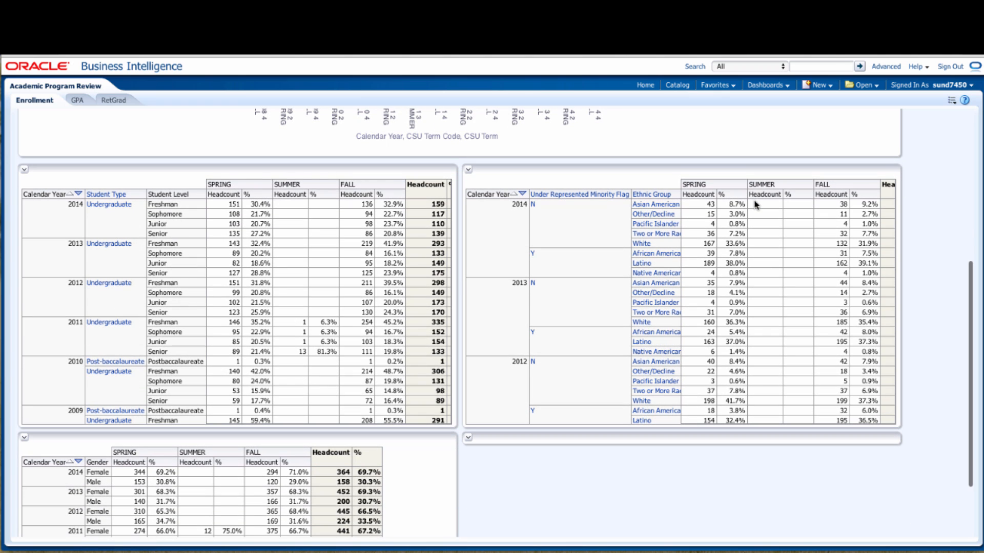
scroll(754, 205, up, 3)
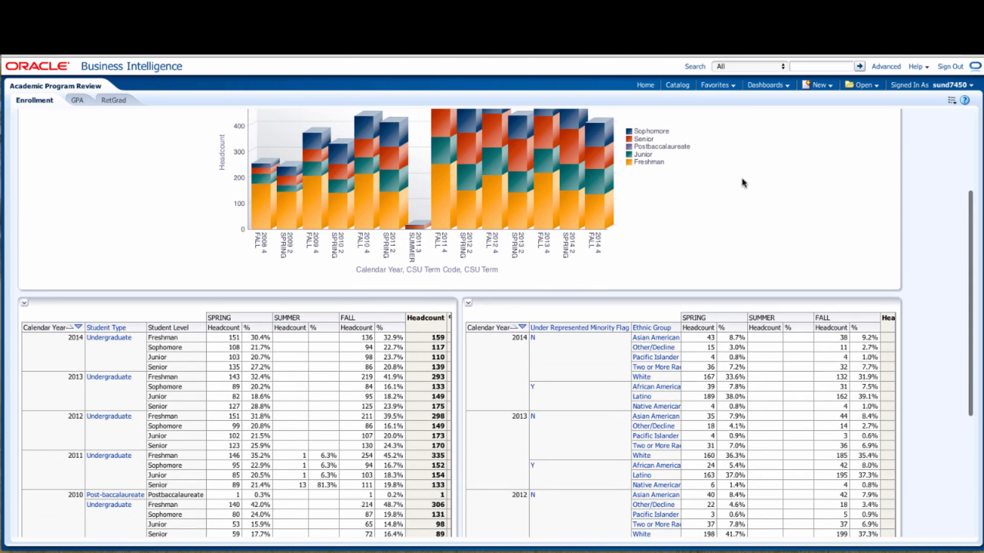
scroll(743, 183, up, 3)
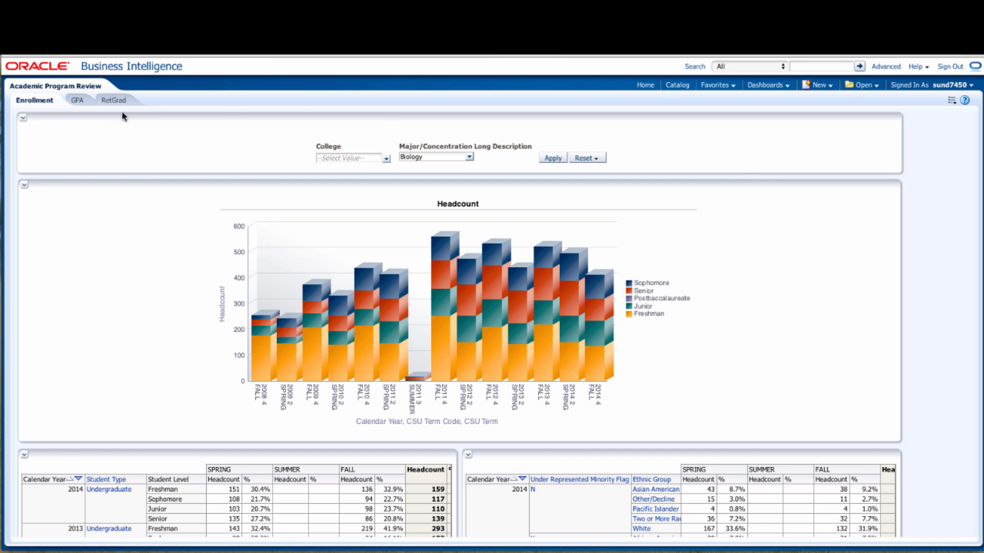
- View the GPA page, and examine the first-time freshman retention and graduation rates for Biology on the RetGrad page
click(79, 102)
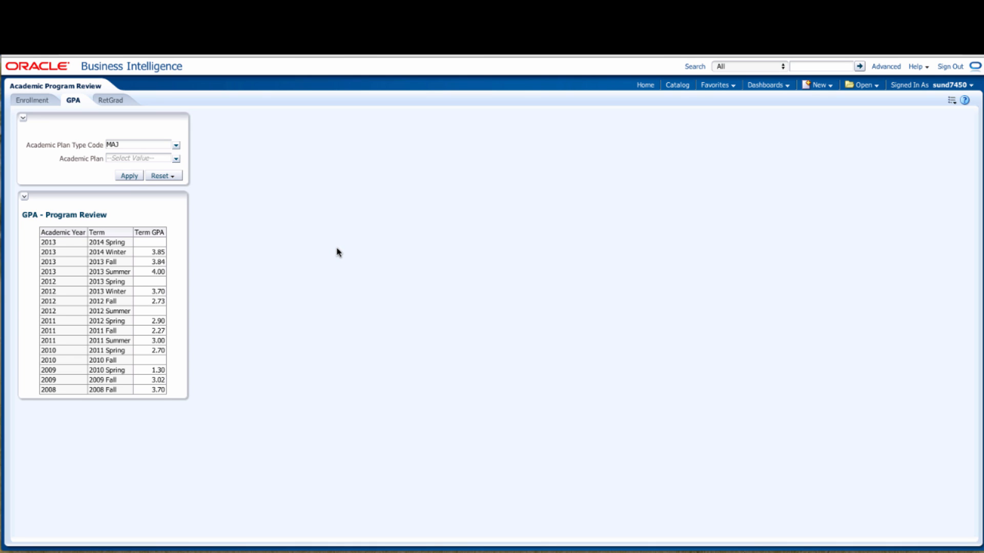
click(109, 101)
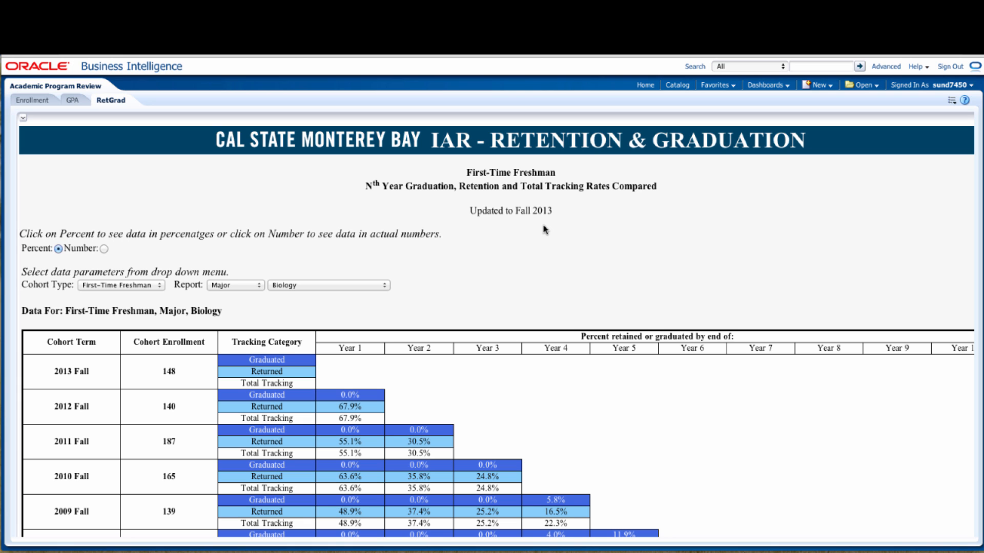
scroll(543, 226, down, 3)
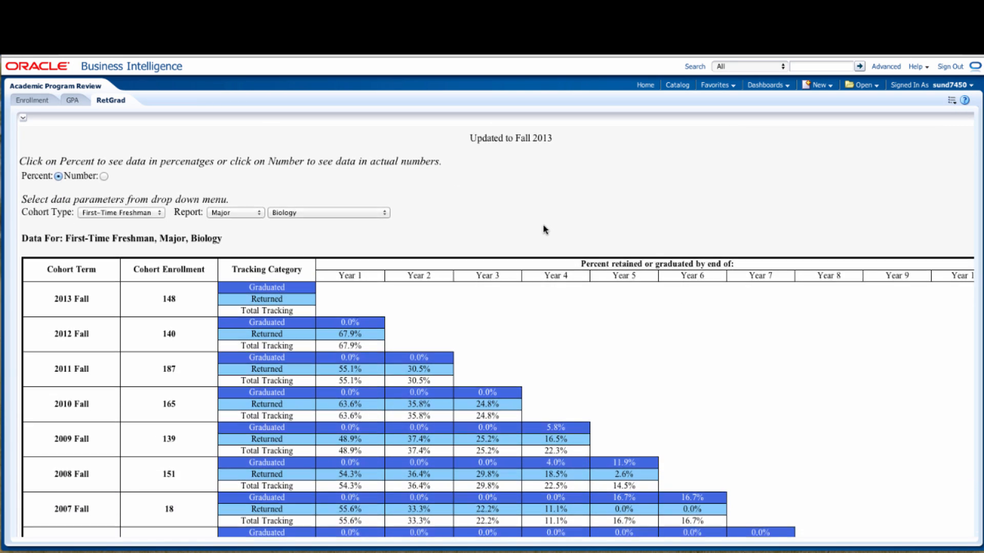
scroll(543, 226, down, 5)
scroll(544, 228, down, 2)
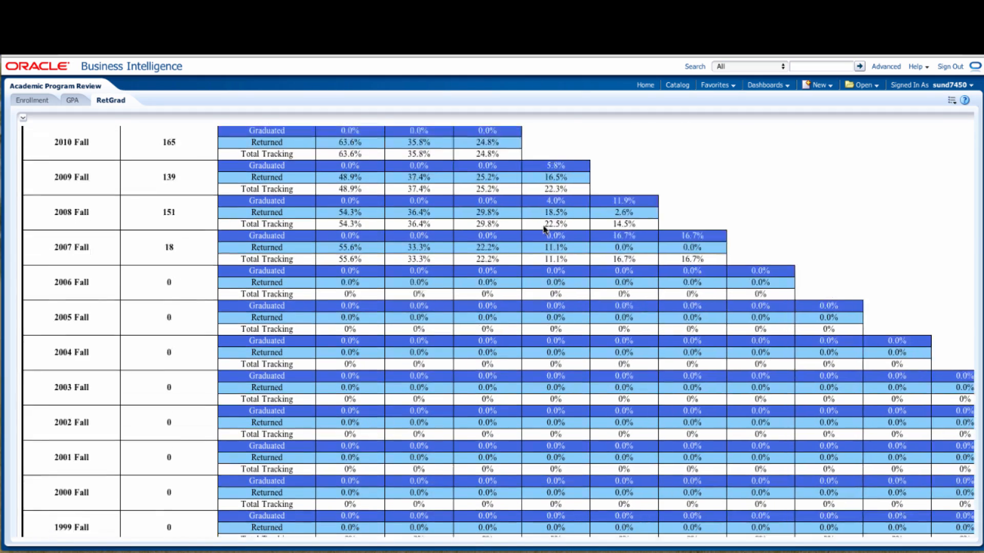
scroll(543, 228, up, 5)
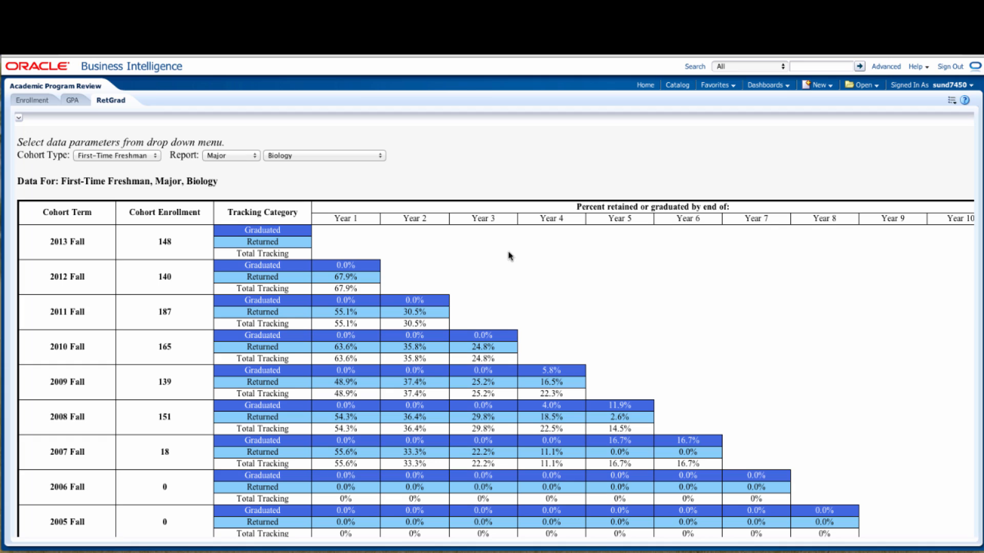
scroll(510, 256, down, 5)
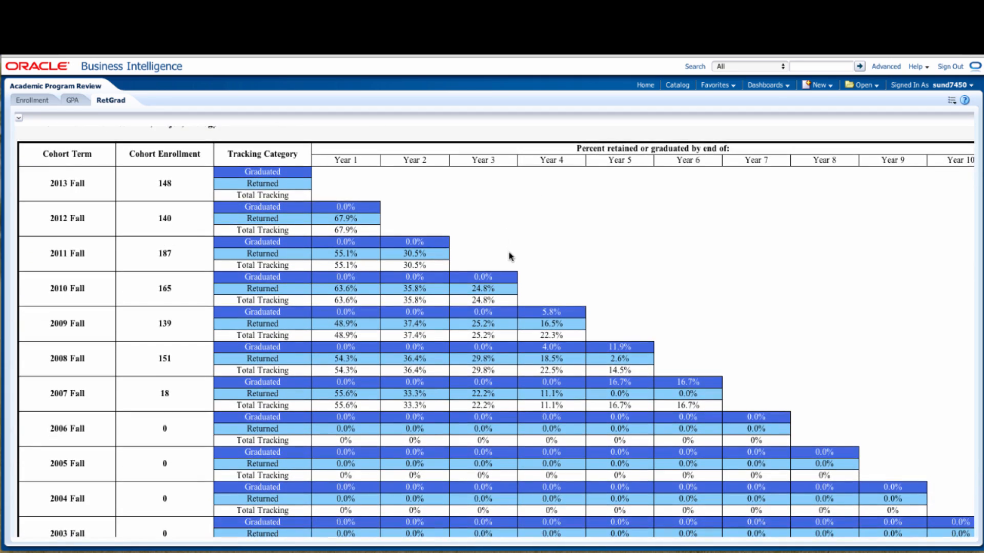
scroll(510, 256, down, 6)
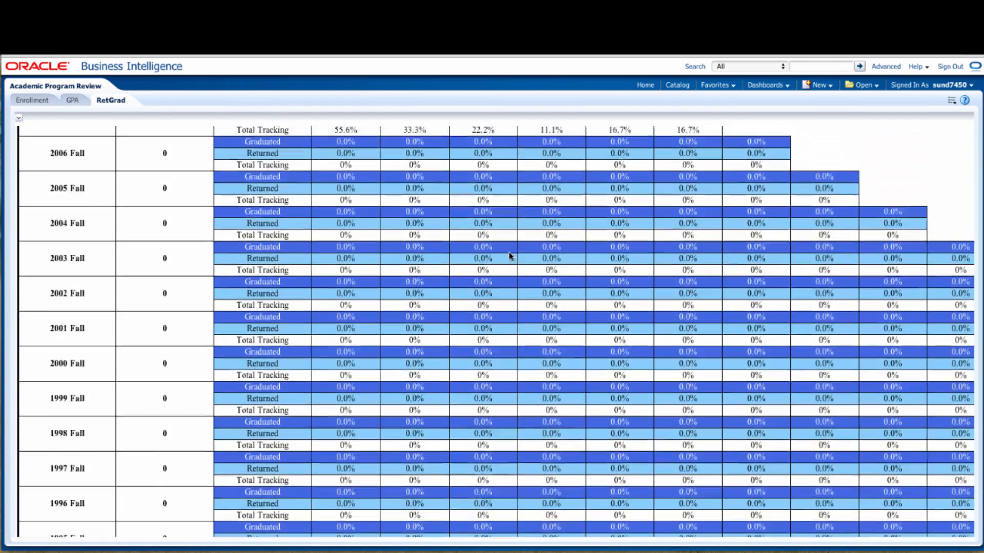
scroll(509, 256, up, 1)
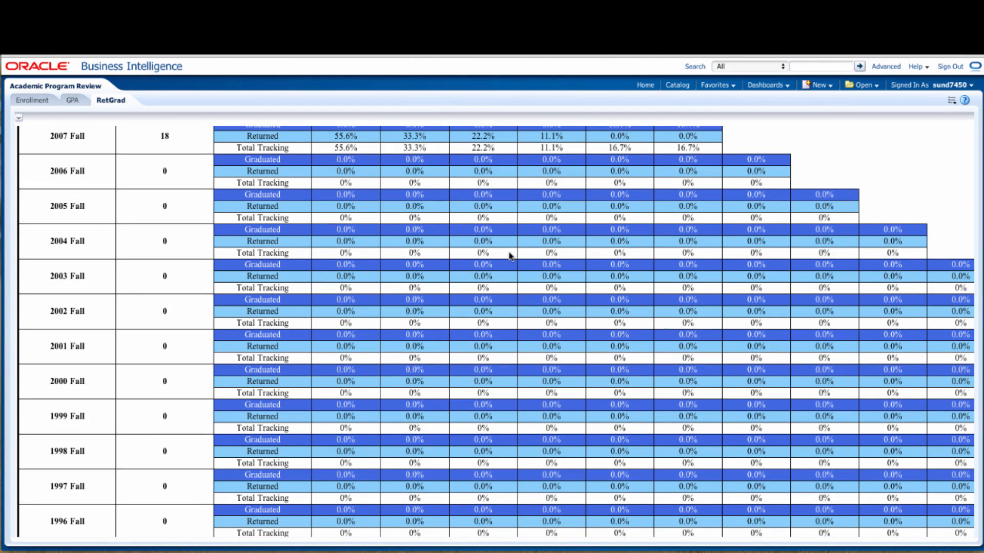
scroll(510, 256, up, 2)
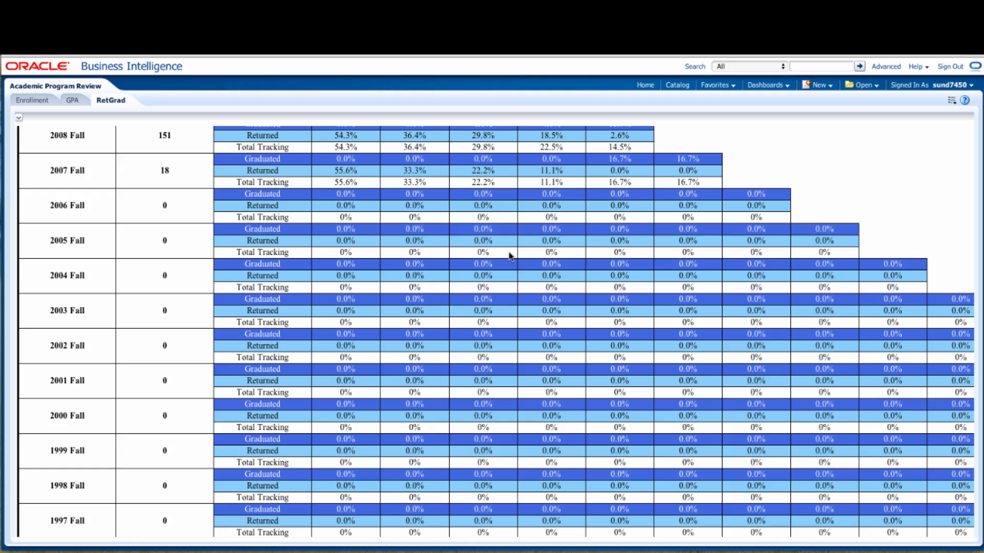
- Examine the remaining Biology cohorts down to the weighted means and across to Year 10 in the retention and graduation table
scroll(509, 257, down, 5)
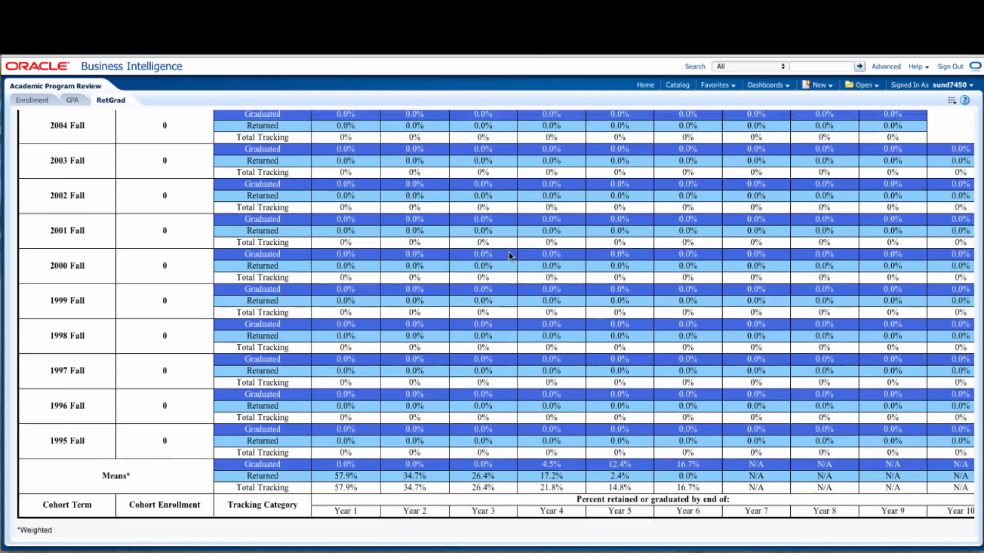
scroll(509, 257, up, 15)
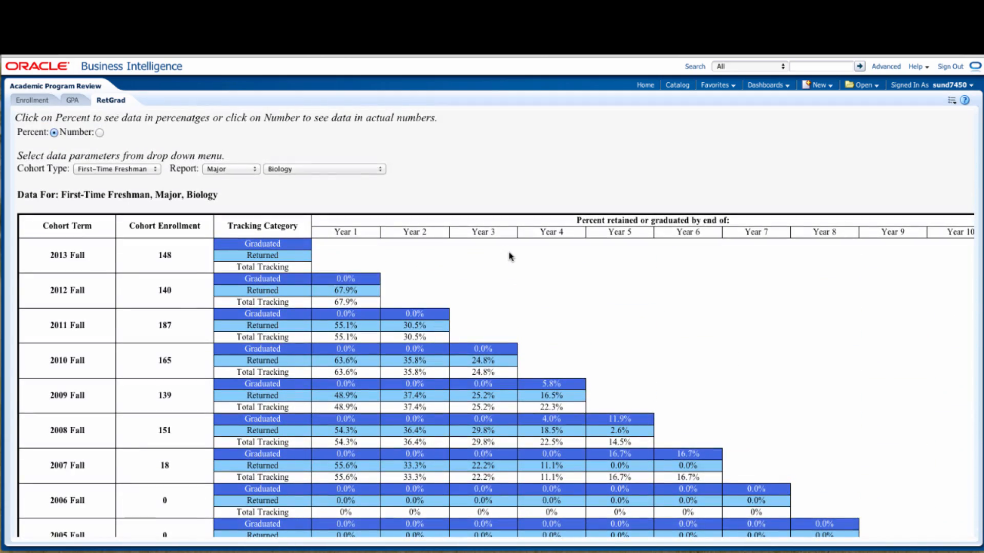
scroll(509, 256, up, 4)
scroll(509, 256, right, 1)
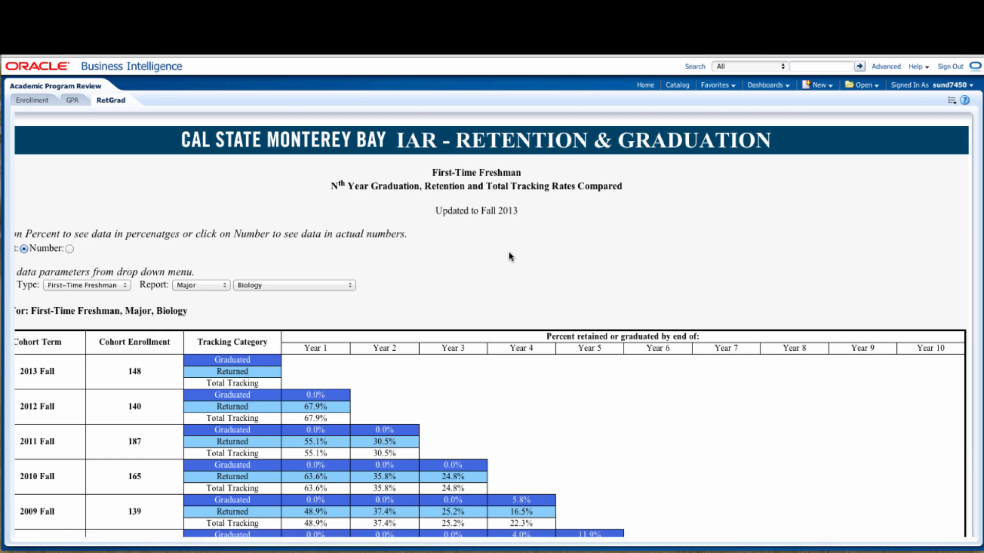
scroll(510, 256, left, 1)
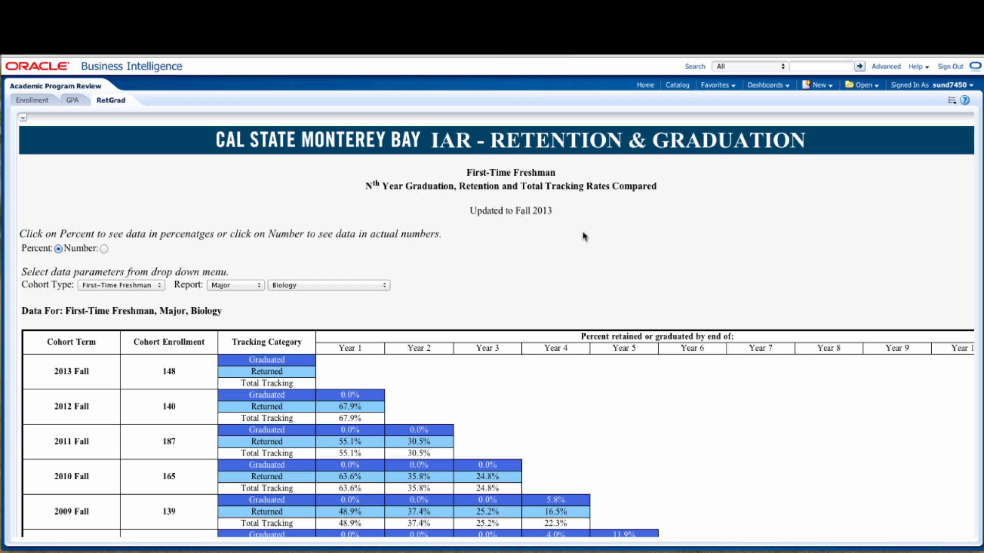
- Open the Course Enrollment dashboard and filter it to academic year 2013 and term 2013 Fall
click(755, 88)
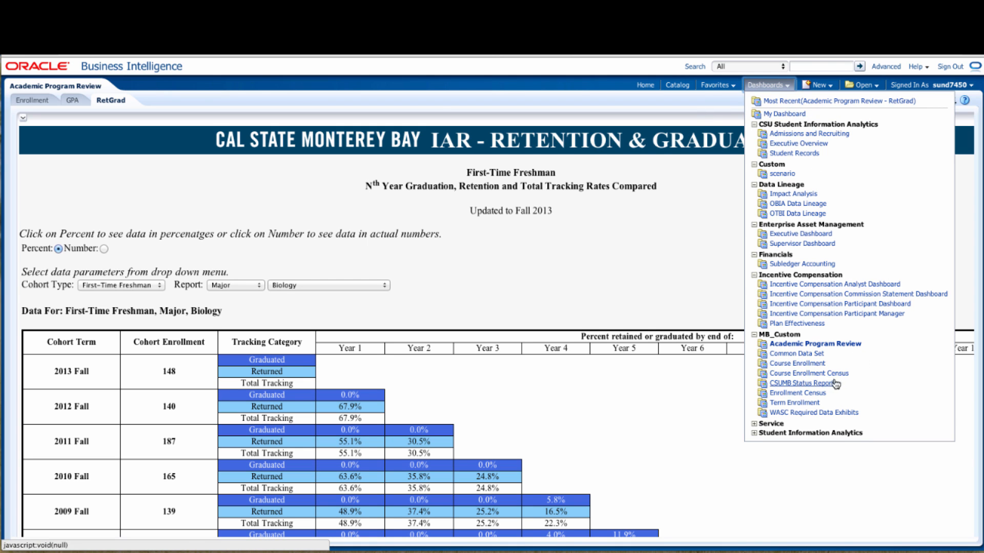
click(809, 364)
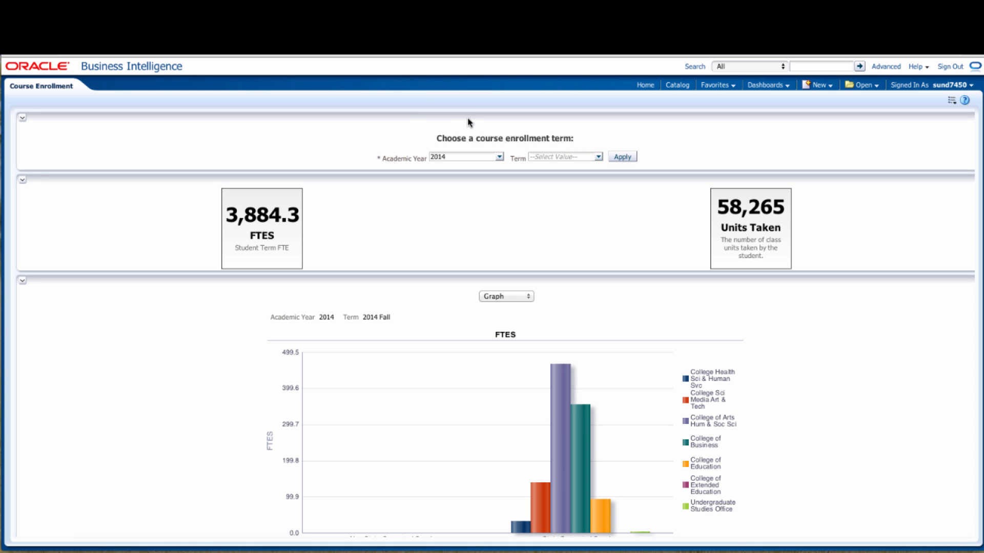
click(499, 157)
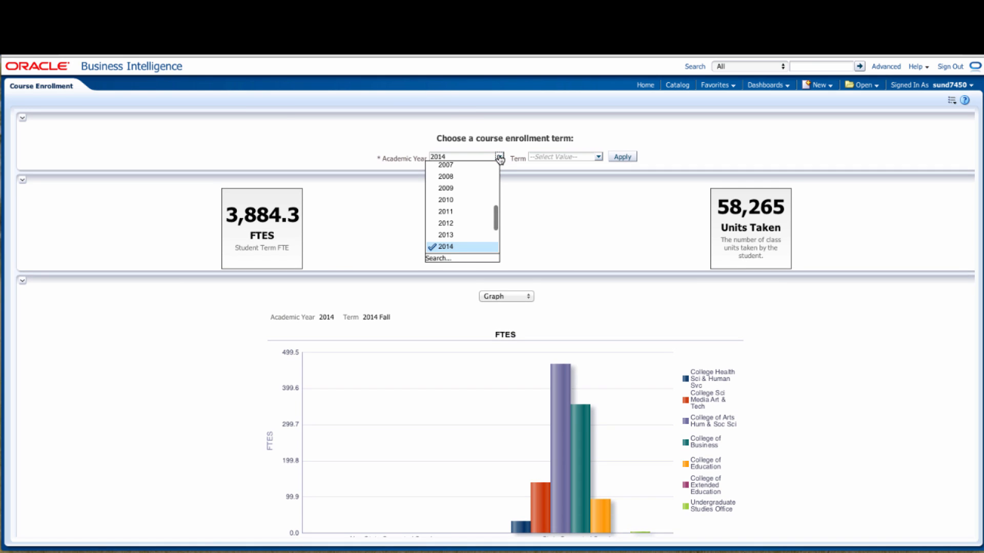
click(467, 235)
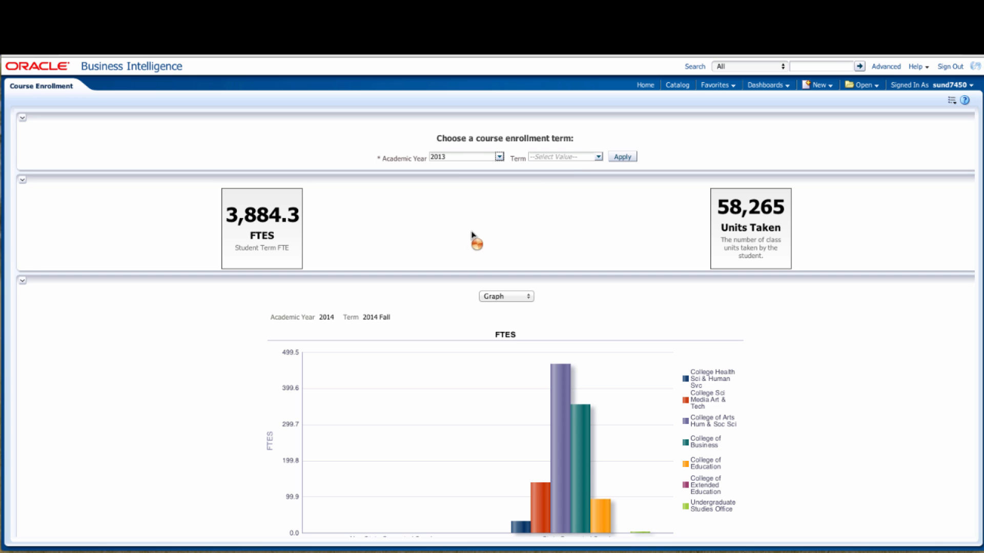
click(598, 157)
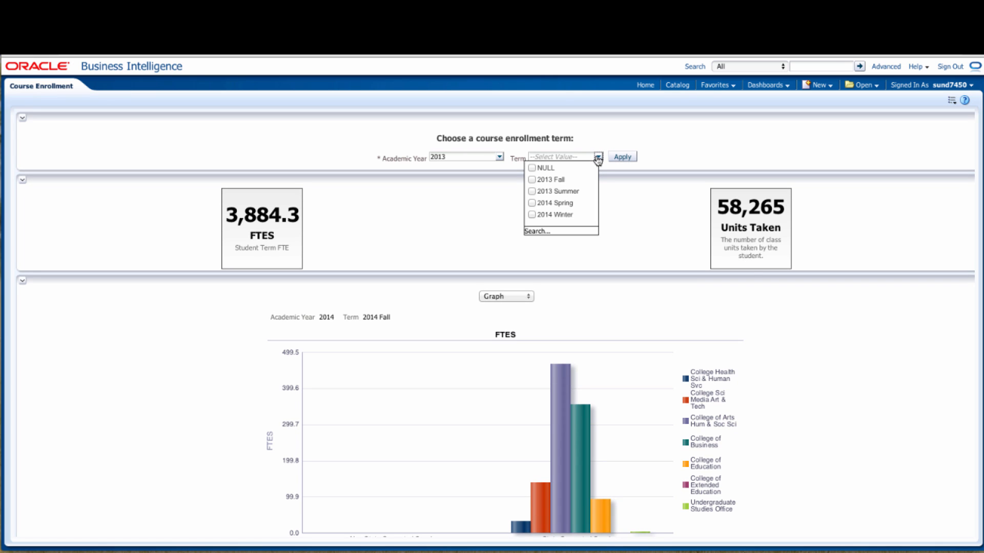
click(531, 180)
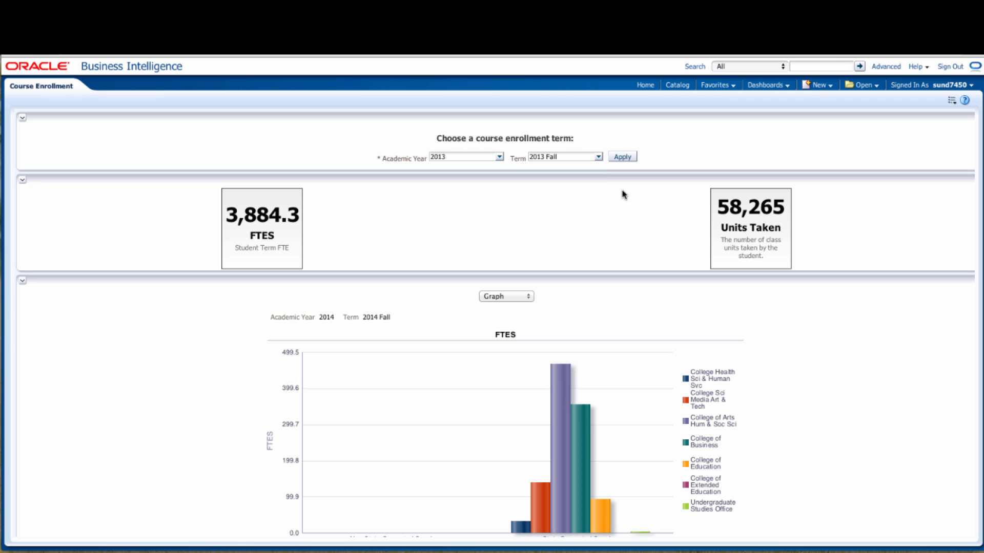
click(623, 156)
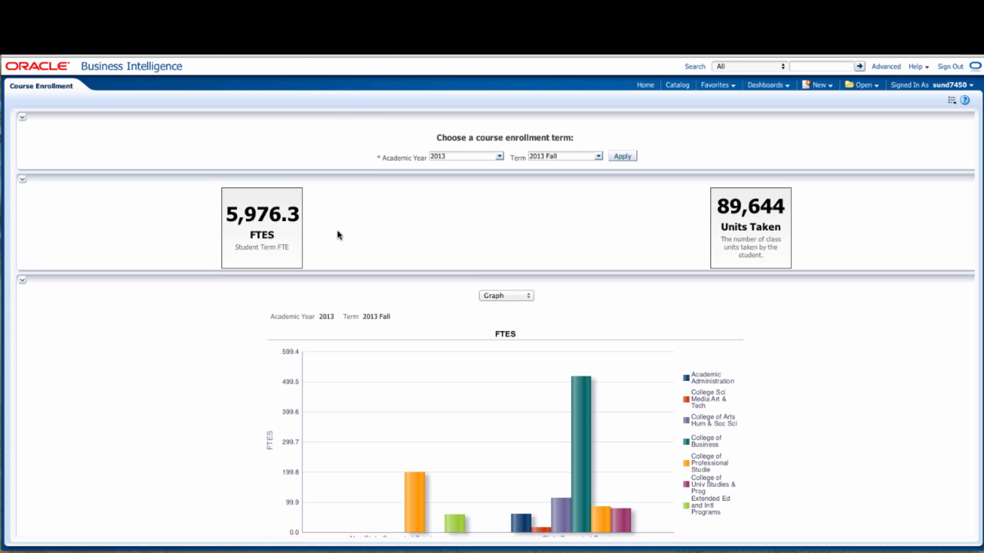
- Review the FTES graph by session and change the view from graph to pivot table
scroll(337, 235, down, 3)
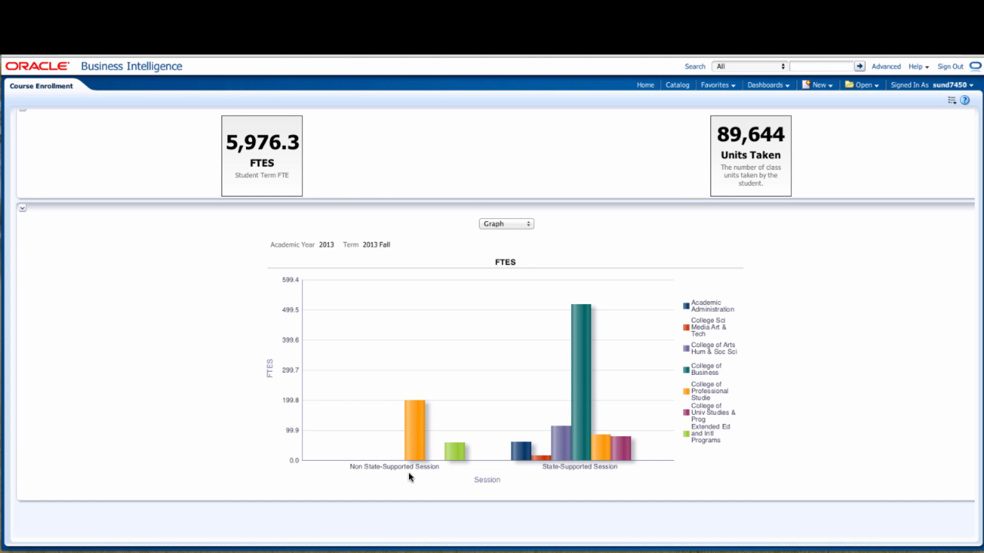
scroll(408, 472, up, 3)
scroll(409, 476, down, 3)
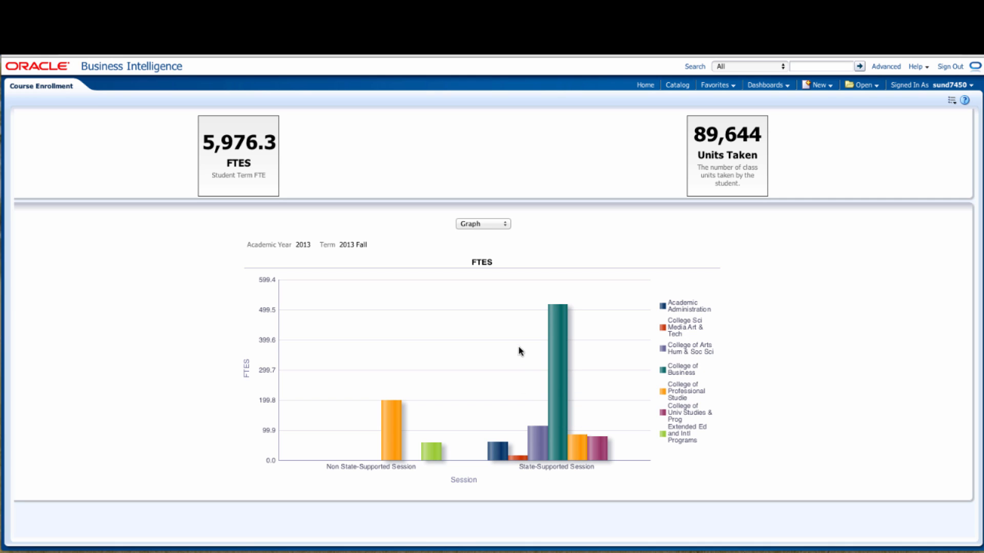
click(482, 227)
click(481, 233)
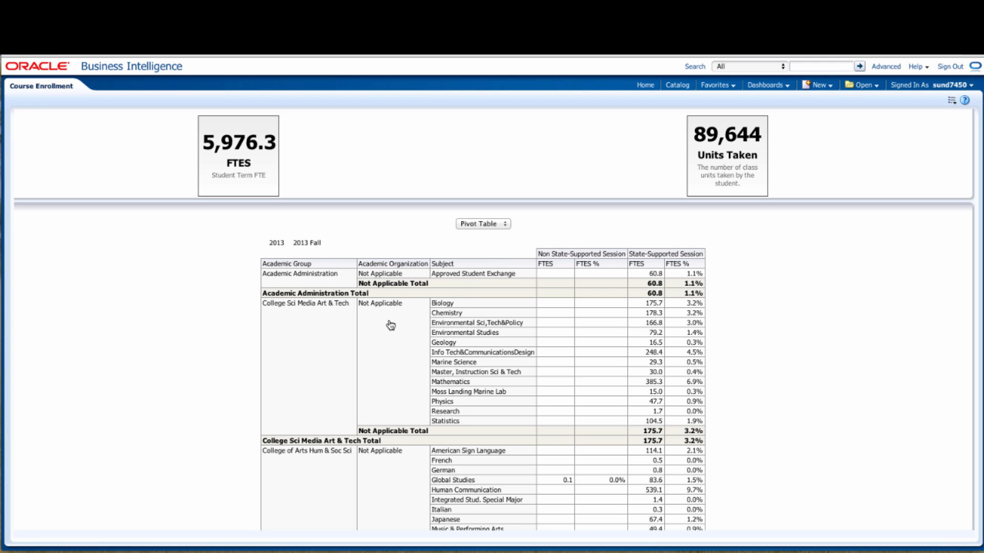
- Examine the pivot table's FTES and FTES percentages by academic group and subject, through to the grand total row
scroll(391, 326, down, 3)
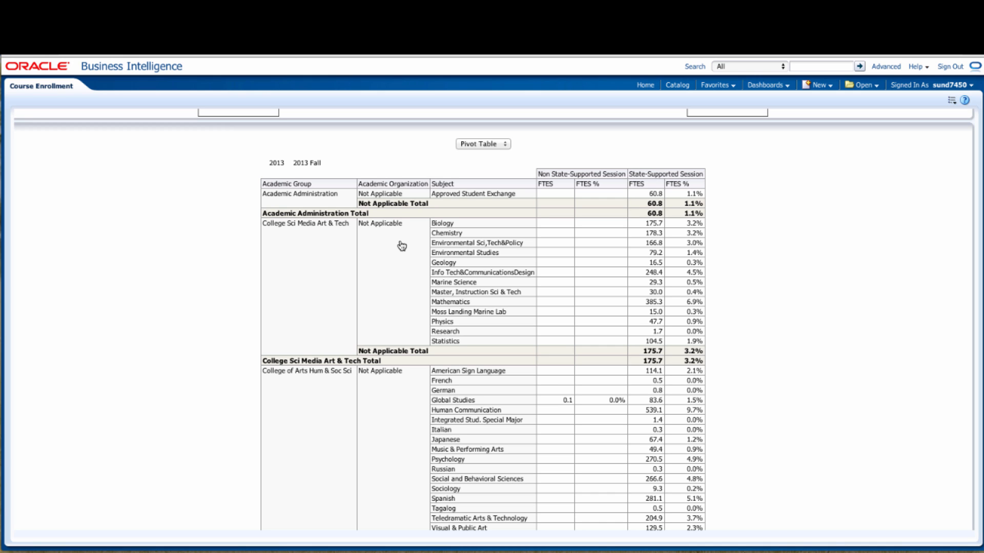
scroll(402, 246, down, 3)
scroll(401, 246, down, 2)
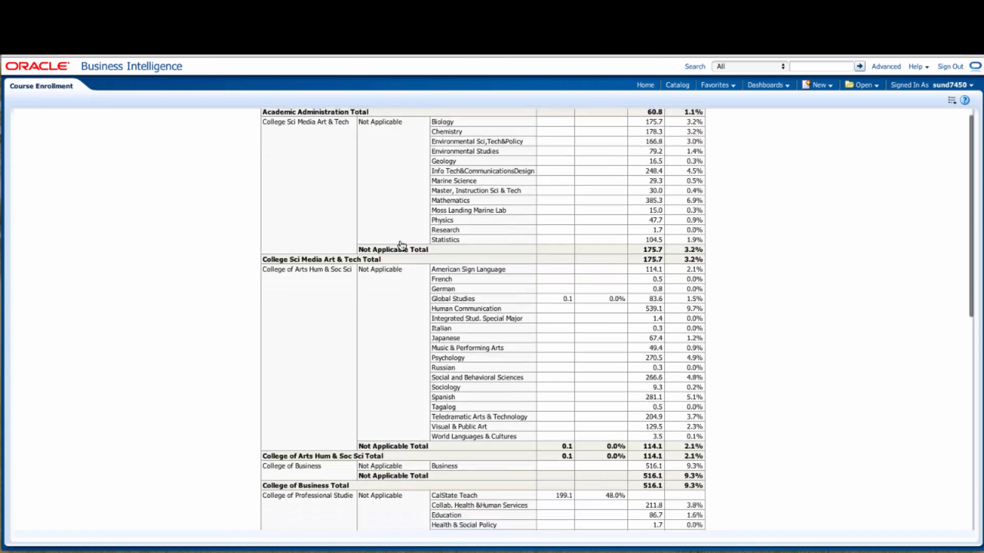
scroll(401, 245, down, 4)
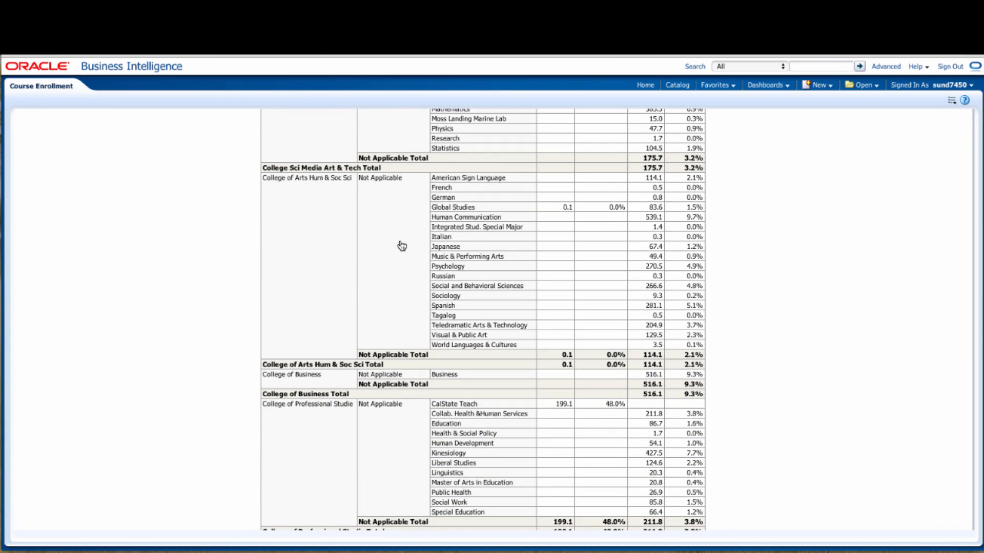
scroll(402, 245, down, 3)
scroll(402, 246, up, 4)
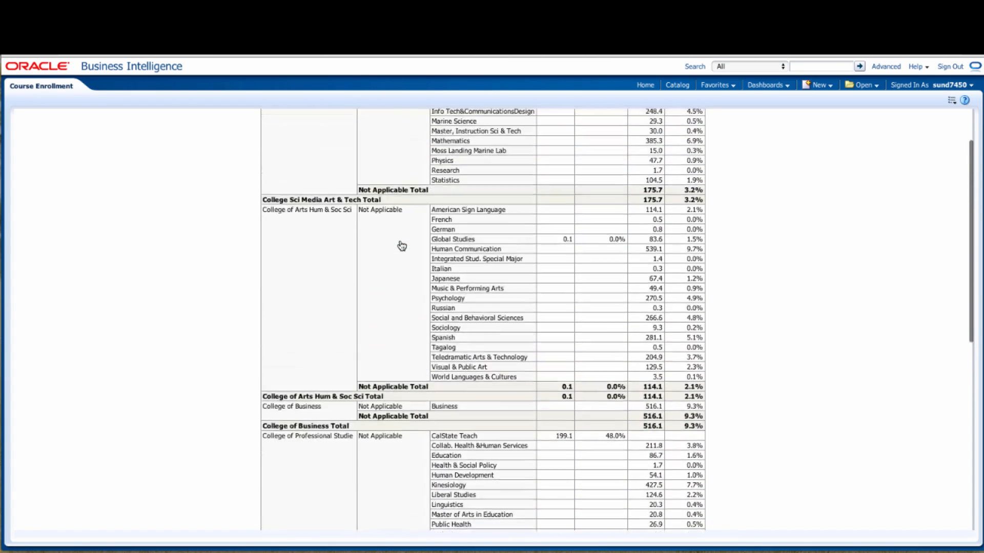
scroll(401, 245, up, 8)
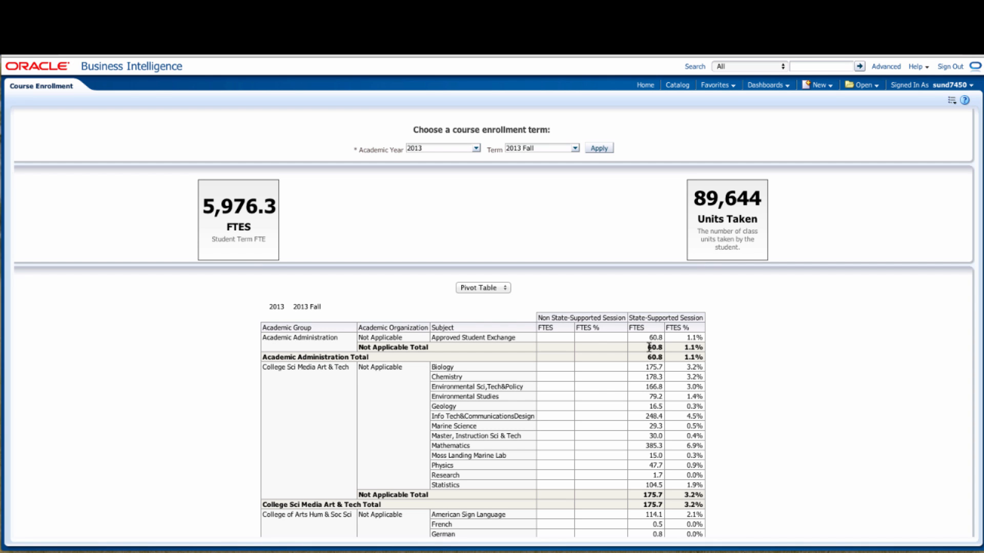
scroll(650, 347, down, 15)
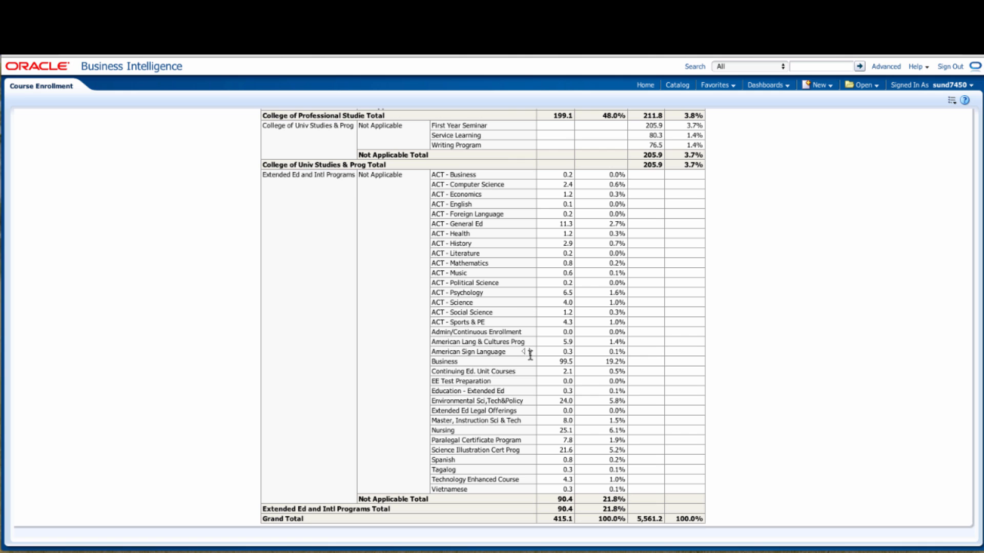
scroll(634, 484, up, 6)
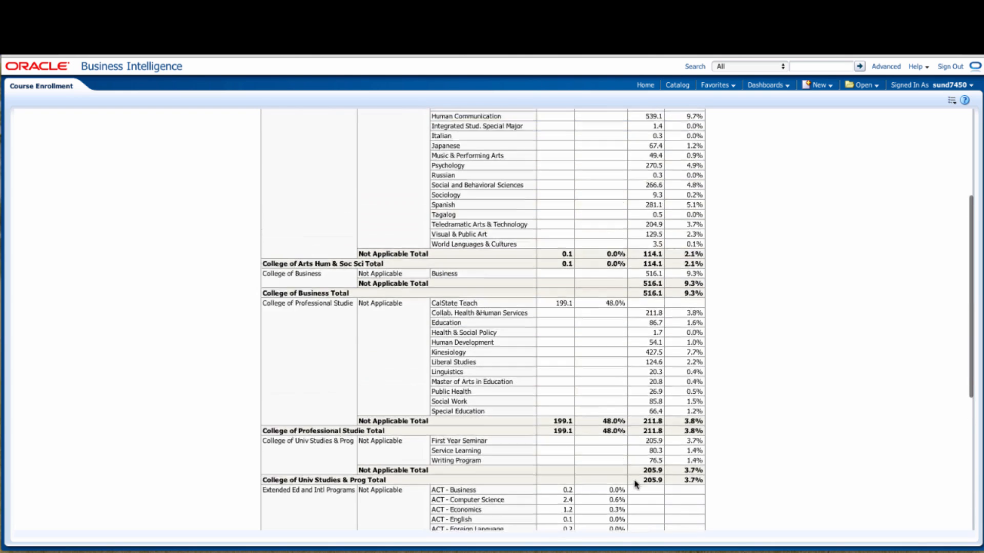
scroll(636, 484, up, 8)
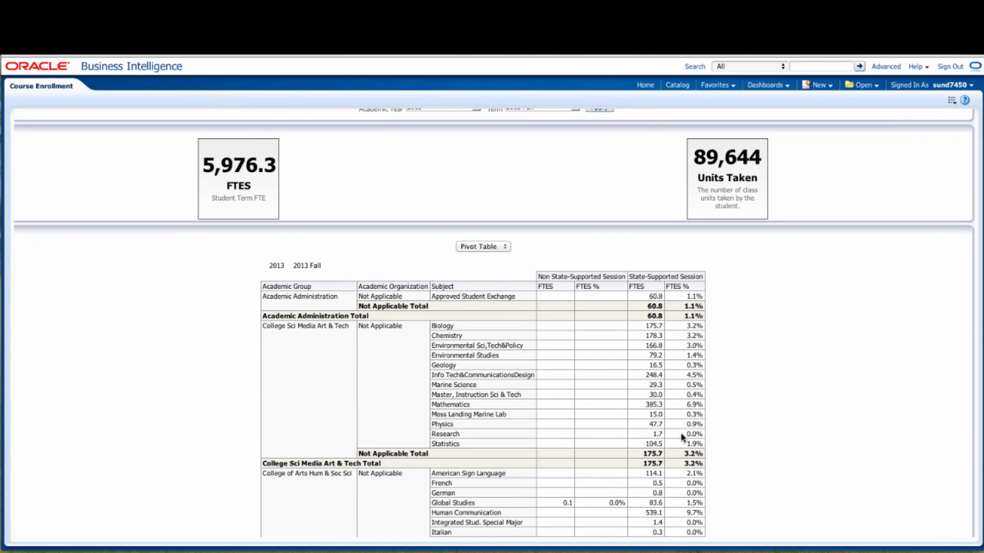
scroll(712, 414, up, 2)
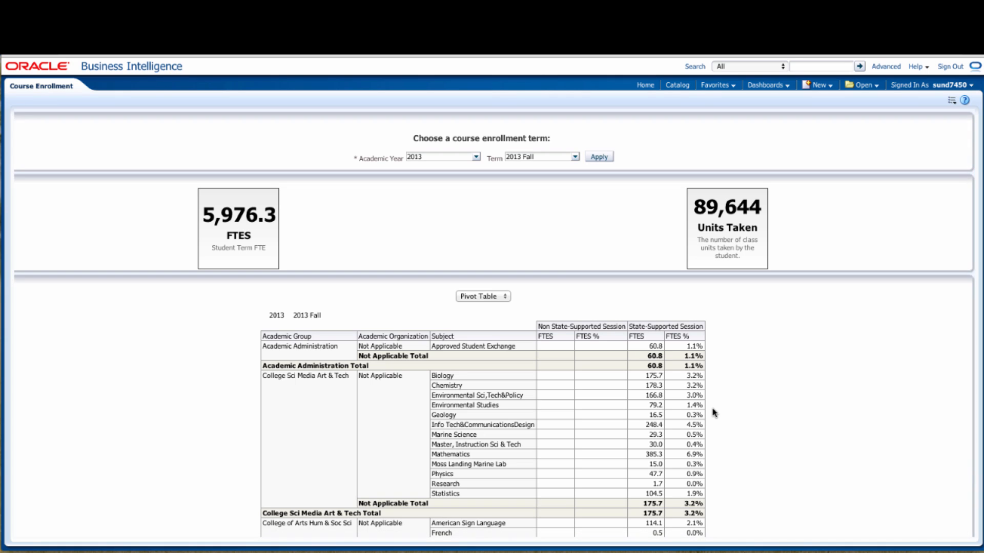